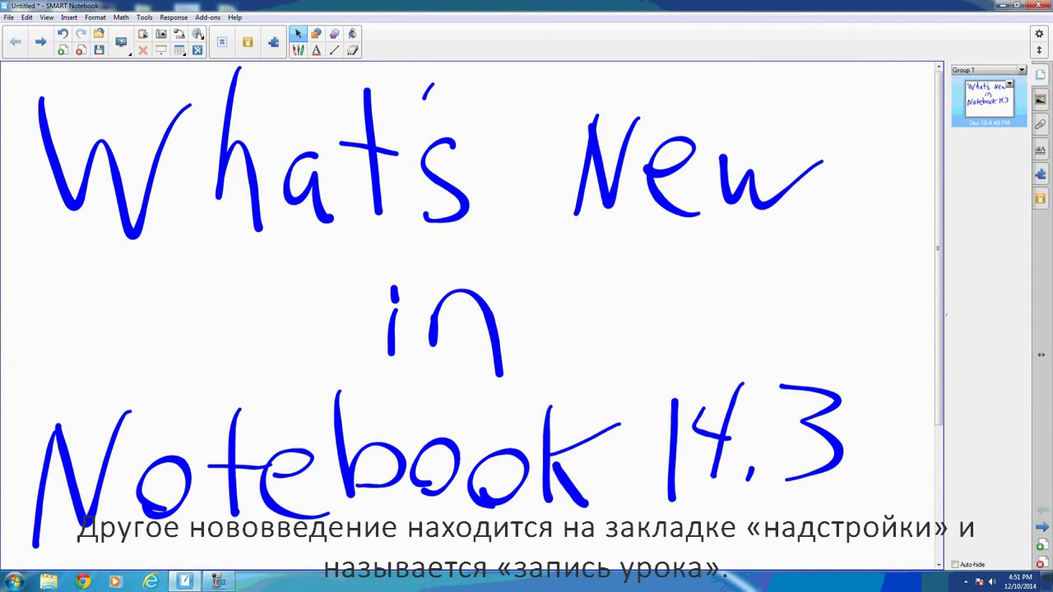
- Open the Lesson Recorder add-on and start a new recording of the page
{"action": "left_click", "coordinate": [1041, 175]}
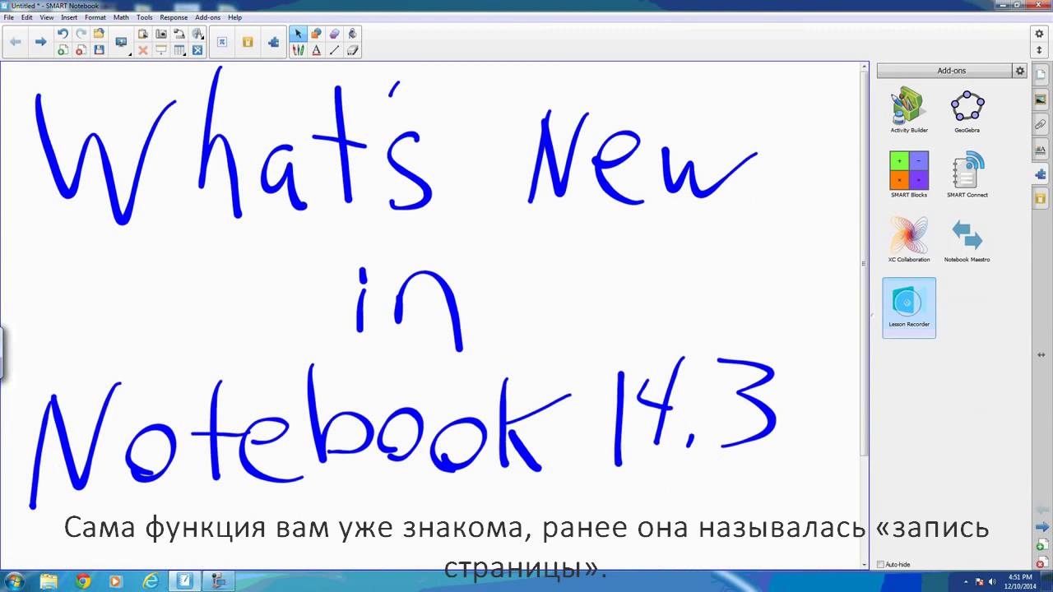
{"action": "left_click", "coordinate": [909, 301]}
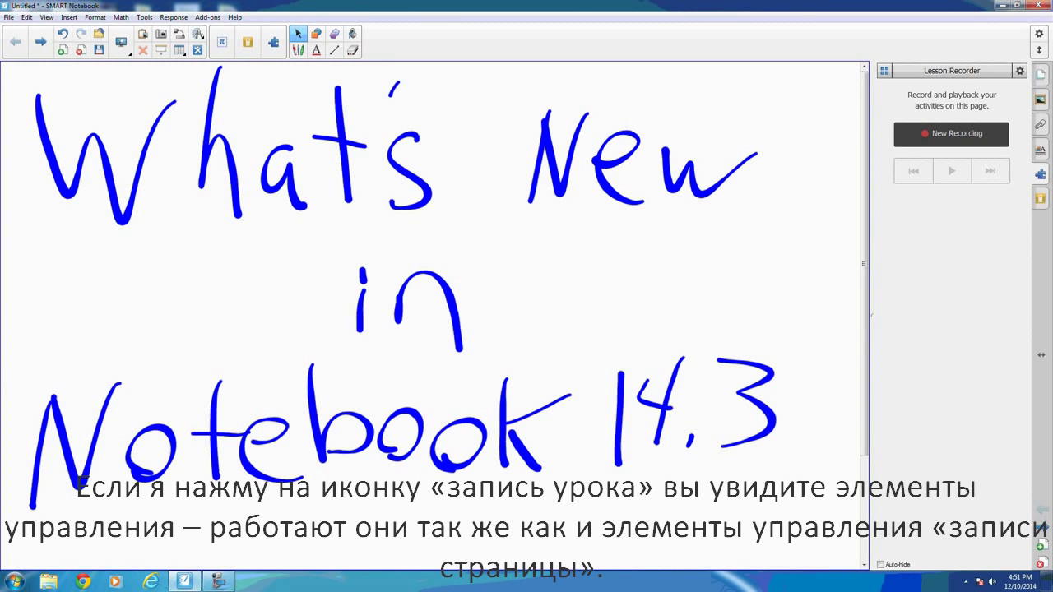
{"action": "left_click", "coordinate": [946, 135]}
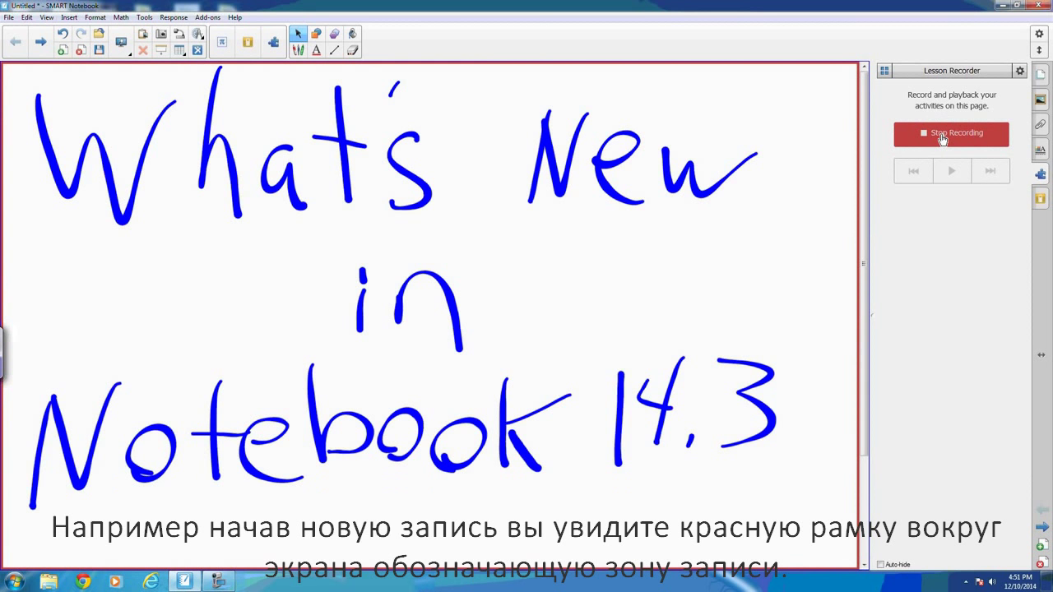
- Draw a blue zigzag scribble to the right of "in" and a red one to its left
{"action": "left_click", "coordinate": [298, 50]}
{"action": "mouse_move", "coordinate": [547, 269]}
{"action": "left_mouse_down"}
{"action": "mouse_move", "coordinate": [672, 245]}
{"action": "mouse_move", "coordinate": [567, 356]}
{"action": "left_mouse_up"}
{"action": "left_click", "coordinate": [417, 49]}
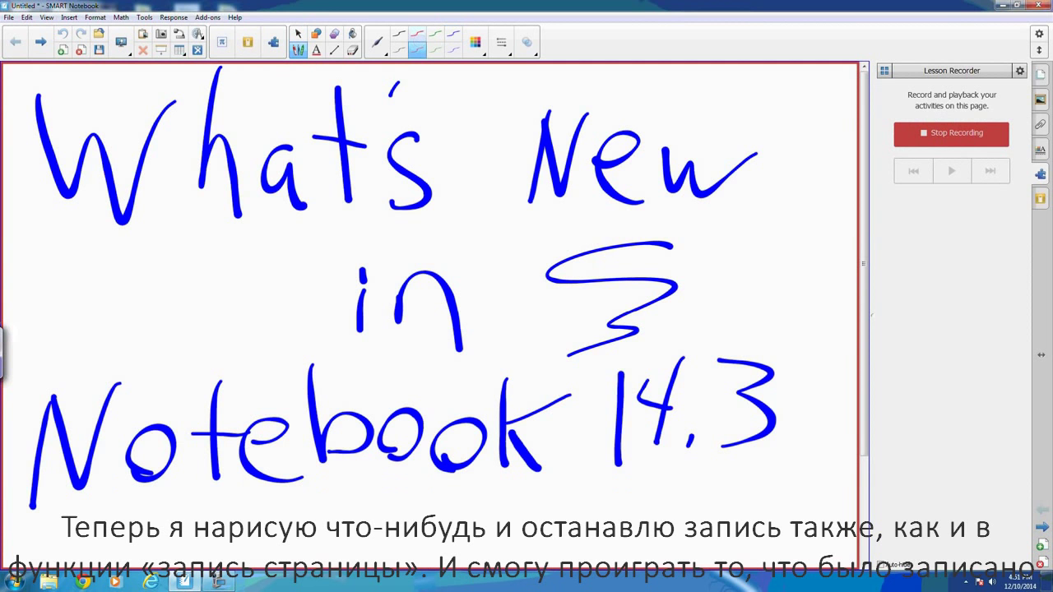
{"action": "mouse_move", "coordinate": [206, 263]}
{"action": "left_mouse_down"}
{"action": "mouse_move", "coordinate": [297, 276]}
{"action": "mouse_move", "coordinate": [274, 385]}
{"action": "left_mouse_up"}
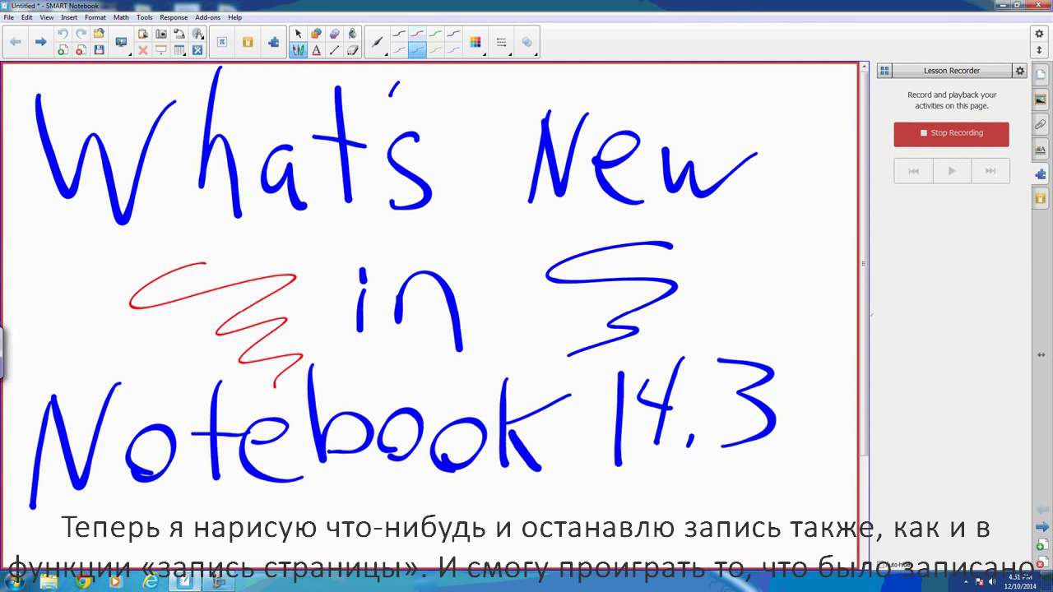
- Stop the lesson recording and play it back
{"action": "left_click", "coordinate": [939, 137]}
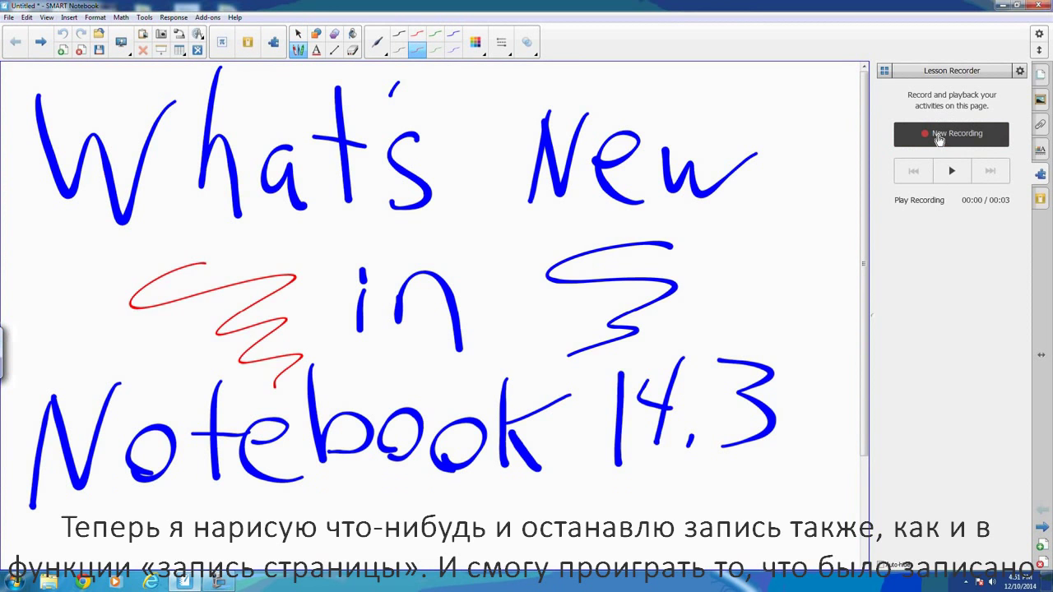
{"action": "left_click", "coordinate": [950, 171]}
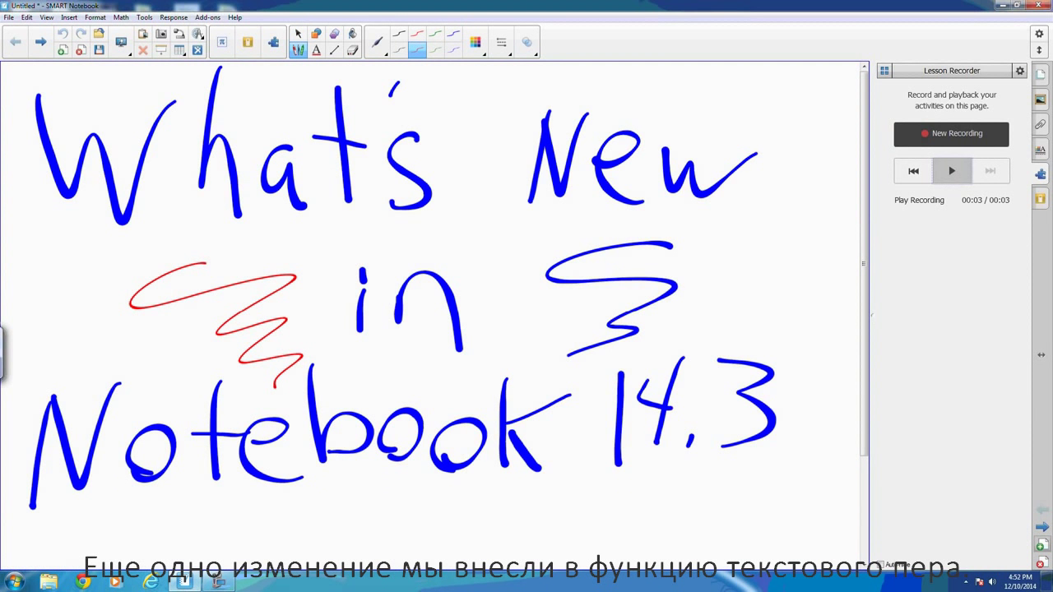
- On the next page, handwrite a first name followed by "is here" with the black Text Pen
{"action": "key", "text": "Page_Down"}
{"action": "left_click", "coordinate": [377, 42]}
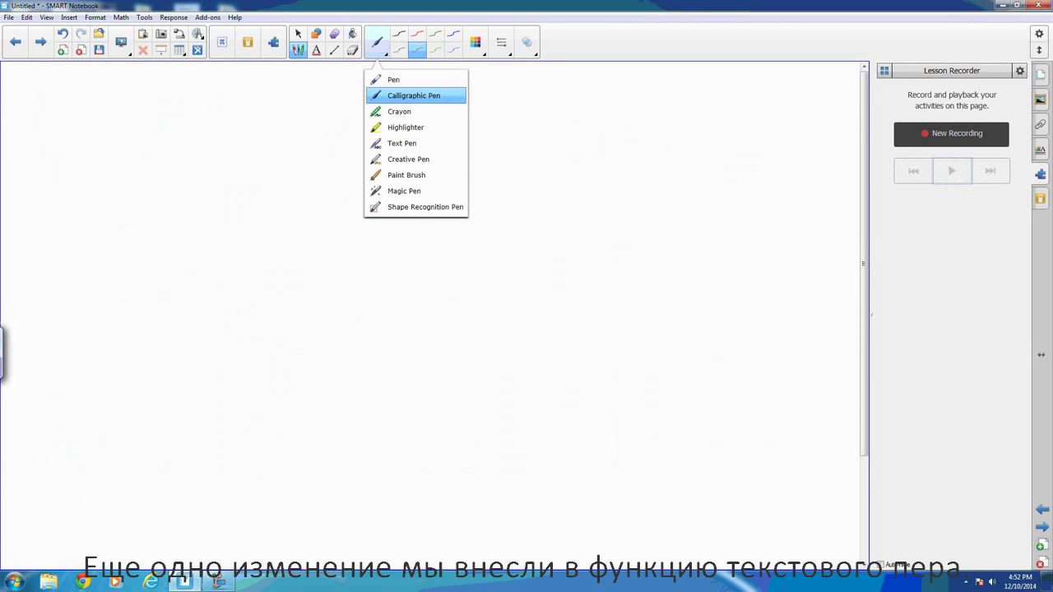
{"action": "left_click", "coordinate": [412, 144]}
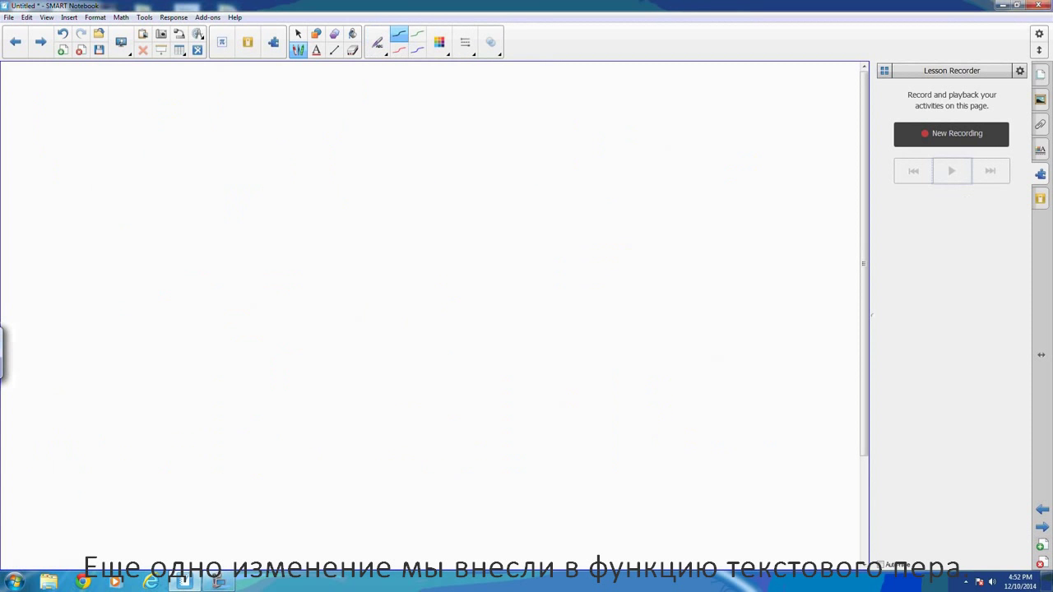
{"action": "mouse_move", "coordinate": [82, 267]}
{"action": "left_mouse_down"}
{"action": "mouse_move", "coordinate": [125, 195]}
{"action": "mouse_move", "coordinate": [164, 278]}
{"action": "left_mouse_up"}
{"action": "left_click_drag", "start_coordinate": [200, 247], "coordinate": [198, 278]}
{"action": "left_click_drag", "start_coordinate": [240, 183], "coordinate": [234, 267]}
{"action": "left_click_drag", "start_coordinate": [246, 242], "coordinate": [259, 266]}
{"action": "left_click_drag", "start_coordinate": [296, 211], "coordinate": [265, 275]}
{"action": "mouse_move", "coordinate": [301, 244]}
{"action": "left_mouse_down"}
{"action": "mouse_move", "coordinate": [306, 256]}
{"action": "mouse_move", "coordinate": [366, 262]}
{"action": "left_mouse_up"}
{"action": "left_click_drag", "start_coordinate": [430, 233], "coordinate": [432, 277]}
{"action": "left_click_drag", "start_coordinate": [423, 209], "coordinate": [427, 215]}
{"action": "mouse_move", "coordinate": [507, 208]}
{"action": "left_mouse_down"}
{"action": "mouse_move", "coordinate": [477, 227]}
{"action": "mouse_move", "coordinate": [474, 274]}
{"action": "left_mouse_up"}
{"action": "mouse_move", "coordinate": [589, 163]}
{"action": "left_mouse_down"}
{"action": "mouse_move", "coordinate": [625, 268]}
{"action": "mouse_move", "coordinate": [695, 255]}
{"action": "left_mouse_up"}
{"action": "mouse_move", "coordinate": [709, 223]}
{"action": "left_mouse_down"}
{"action": "mouse_move", "coordinate": [737, 207]}
{"action": "mouse_move", "coordinate": [810, 206]}
{"action": "left_mouse_up"}
{"action": "left_click_drag", "start_coordinate": [744, 236], "coordinate": [802, 263]}
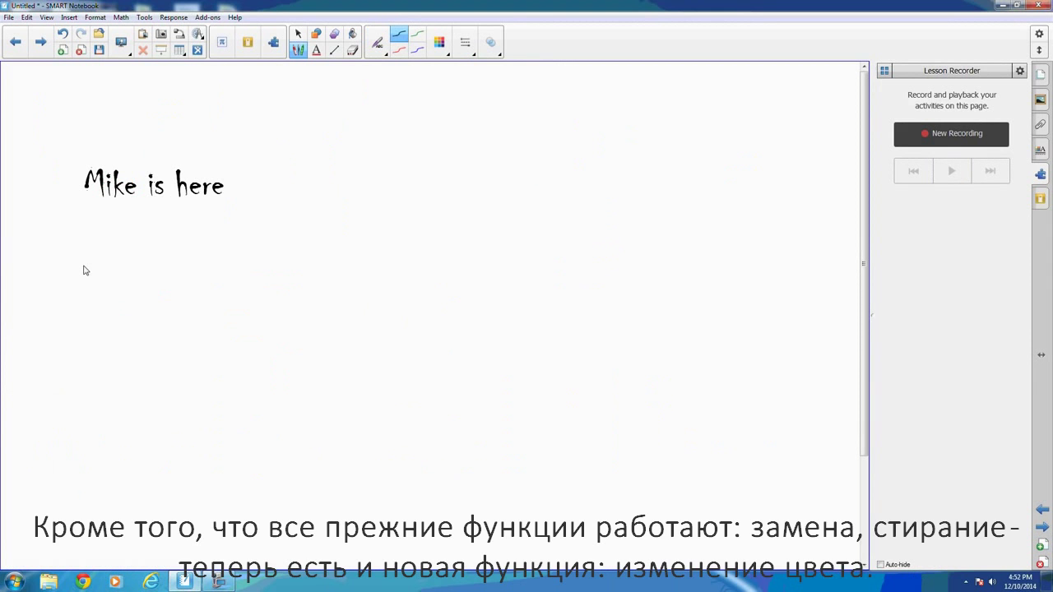
- Replace "is h" in the sentence with a red handwritten "was" and insert a space after it
{"action": "left_click", "coordinate": [398, 50]}
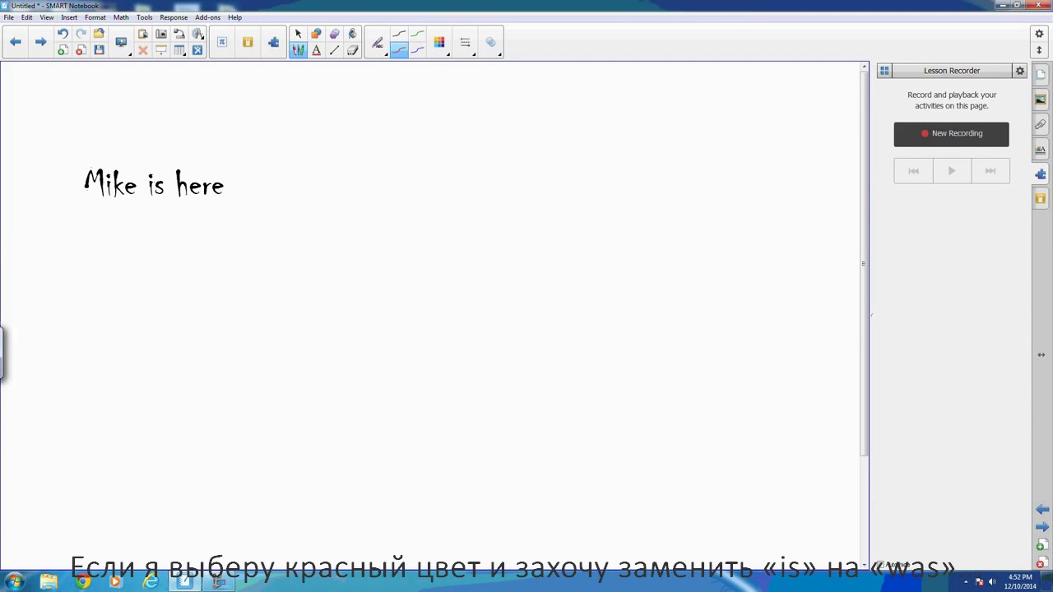
{"action": "left_click_drag", "start_coordinate": [158, 200], "coordinate": [160, 197]}
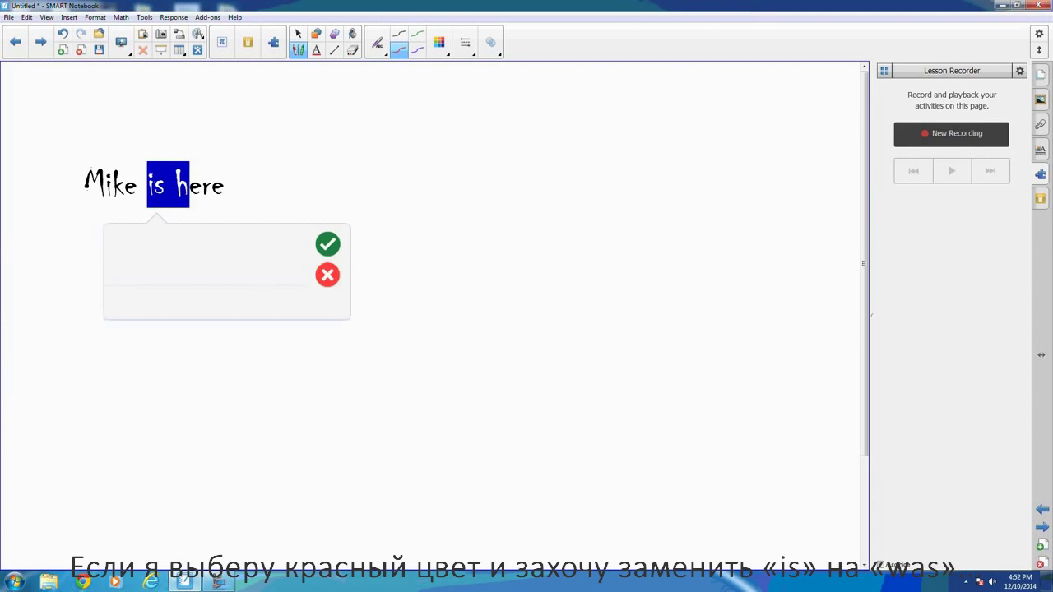
{"action": "mouse_move", "coordinate": [137, 244]}
{"action": "left_mouse_down"}
{"action": "mouse_move", "coordinate": [186, 243]}
{"action": "mouse_move", "coordinate": [216, 275]}
{"action": "left_mouse_up"}
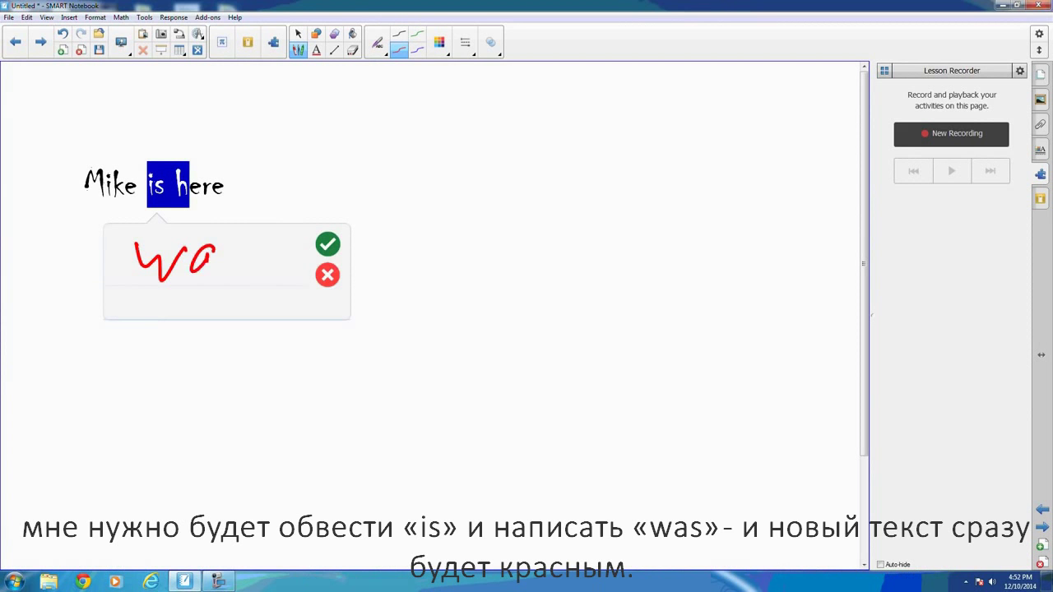
{"action": "left_click_drag", "start_coordinate": [250, 242], "coordinate": [234, 273]}
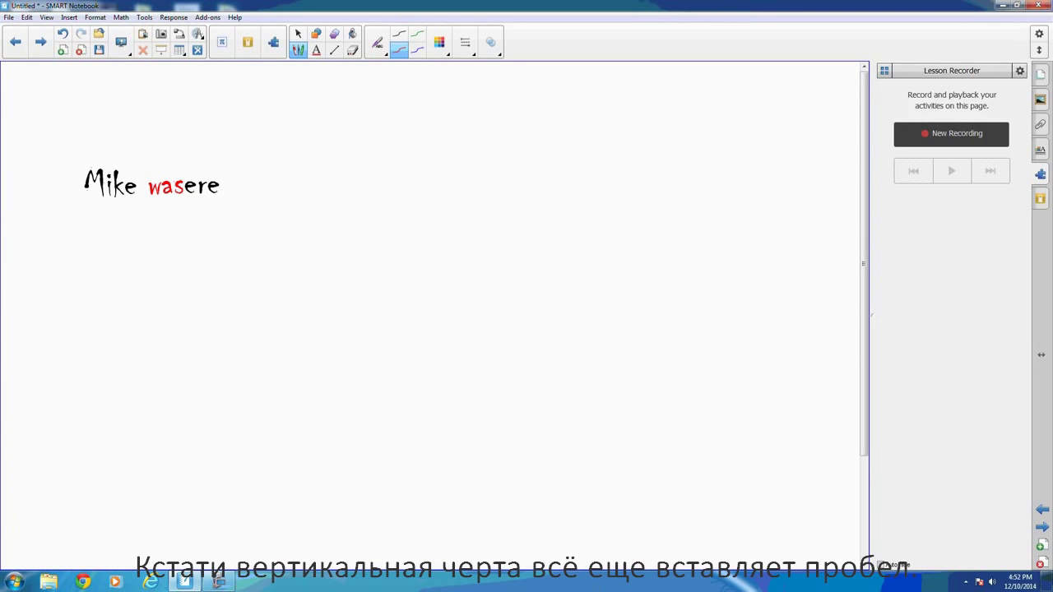
{"action": "left_click_drag", "start_coordinate": [189, 167], "coordinate": [188, 197]}
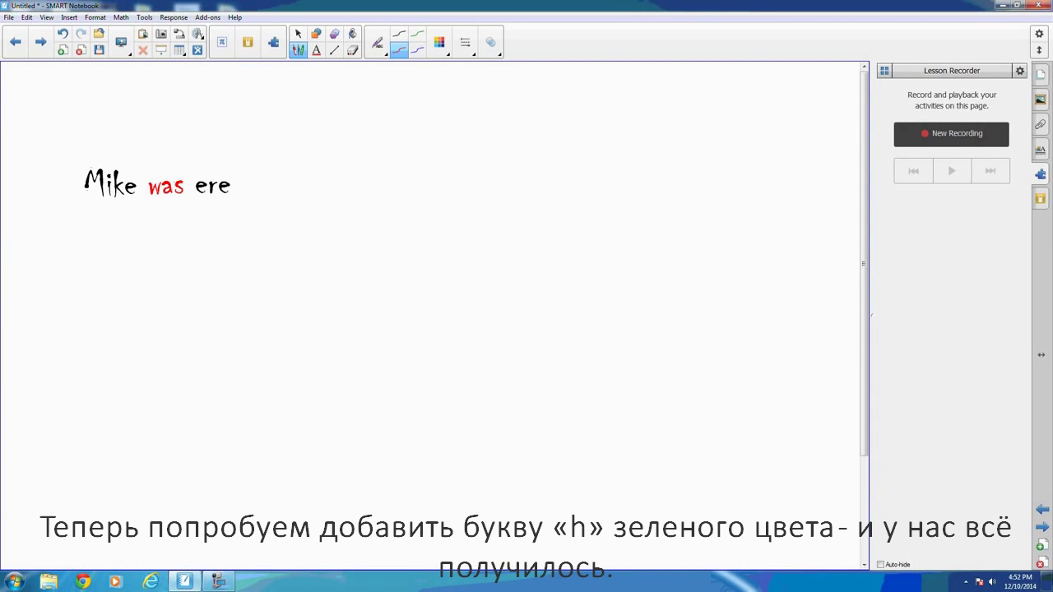
- Insert a green "h" in front of "ere" and recolour the remaining letters of "here" green
{"action": "left_click", "coordinate": [417, 34]}
{"action": "mouse_move", "coordinate": [191, 222]}
{"action": "left_mouse_down"}
{"action": "mouse_move", "coordinate": [209, 220]}
{"action": "mouse_move", "coordinate": [249, 270]}
{"action": "left_mouse_up"}
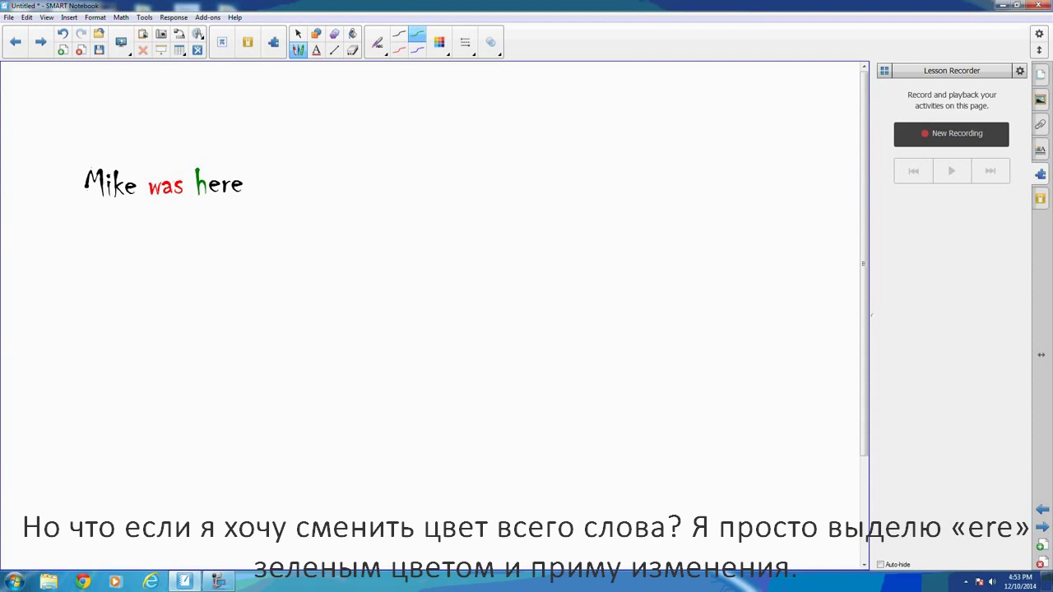
{"action": "mouse_move", "coordinate": [225, 204]}
{"action": "left_mouse_down"}
{"action": "mouse_move", "coordinate": [221, 171]}
{"action": "mouse_move", "coordinate": [216, 203]}
{"action": "left_mouse_up"}
{"action": "left_click", "coordinate": [391, 248]}
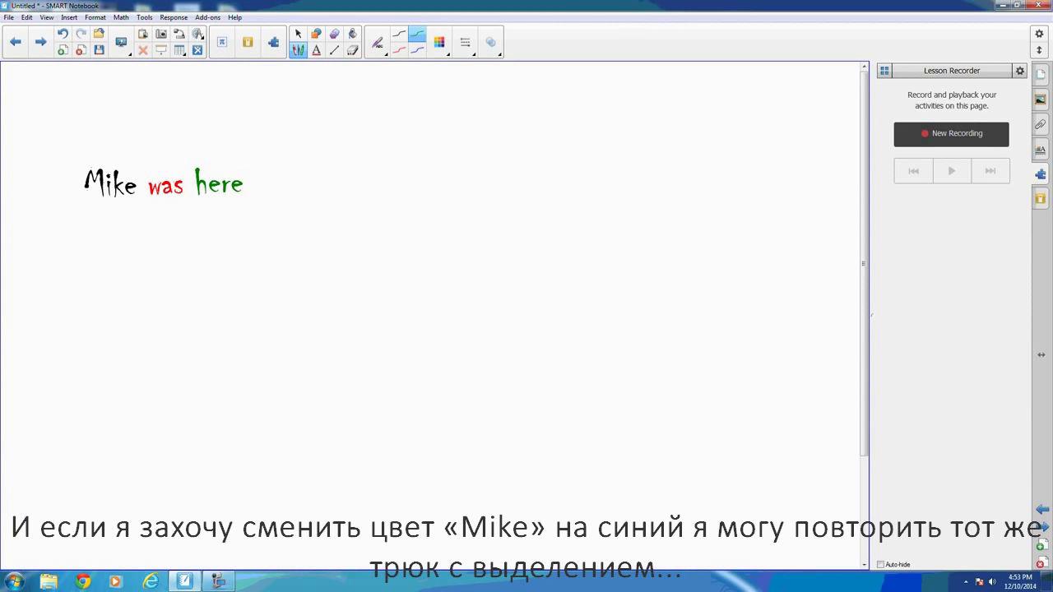
- Recolour the first name blue and the words "was here" black with the Text Pen
{"action": "left_click", "coordinate": [417, 51]}
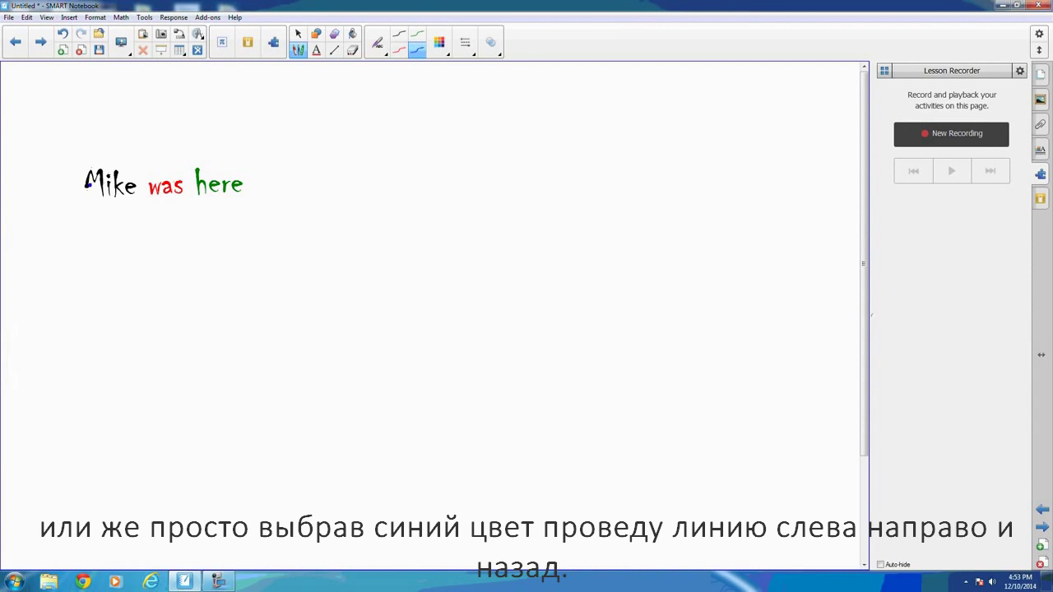
{"action": "mouse_move", "coordinate": [85, 185]}
{"action": "left_mouse_down"}
{"action": "mouse_move", "coordinate": [145, 187]}
{"action": "mouse_move", "coordinate": [82, 191]}
{"action": "left_mouse_up"}
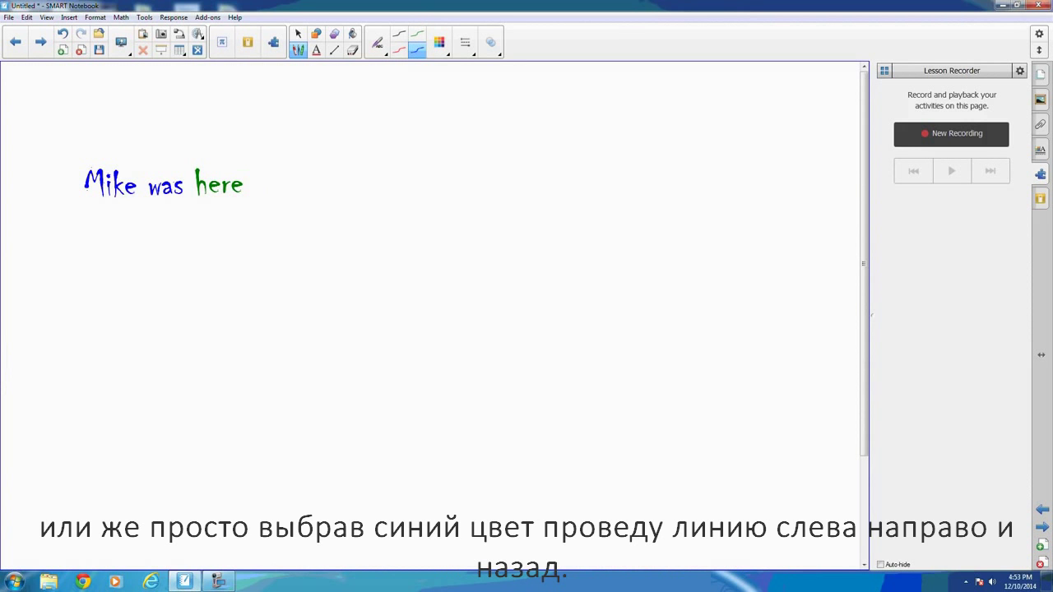
{"action": "left_click", "coordinate": [399, 33]}
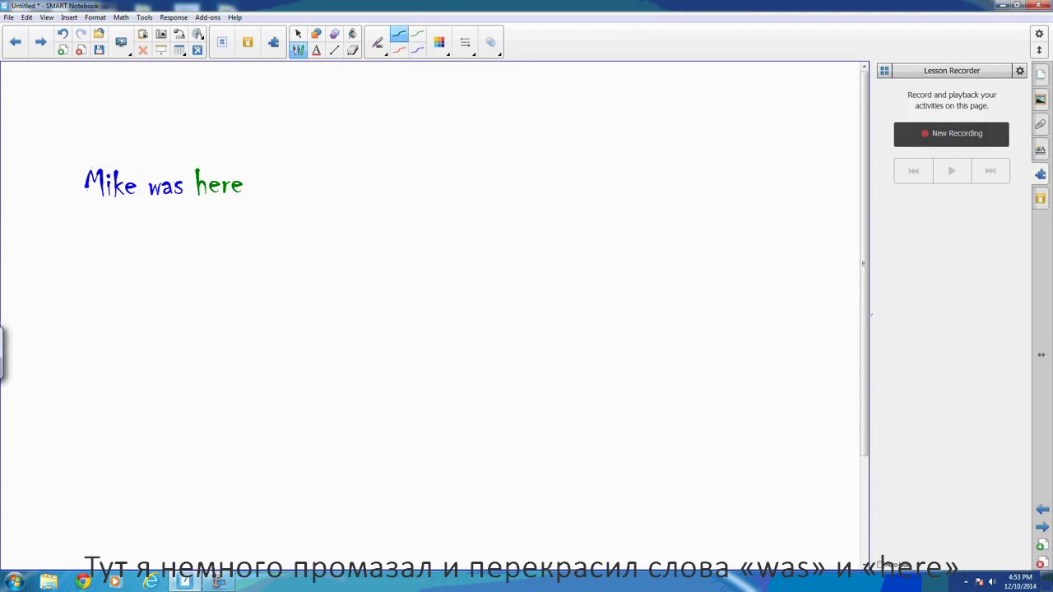
{"action": "left_click_drag", "start_coordinate": [153, 192], "coordinate": [244, 188]}
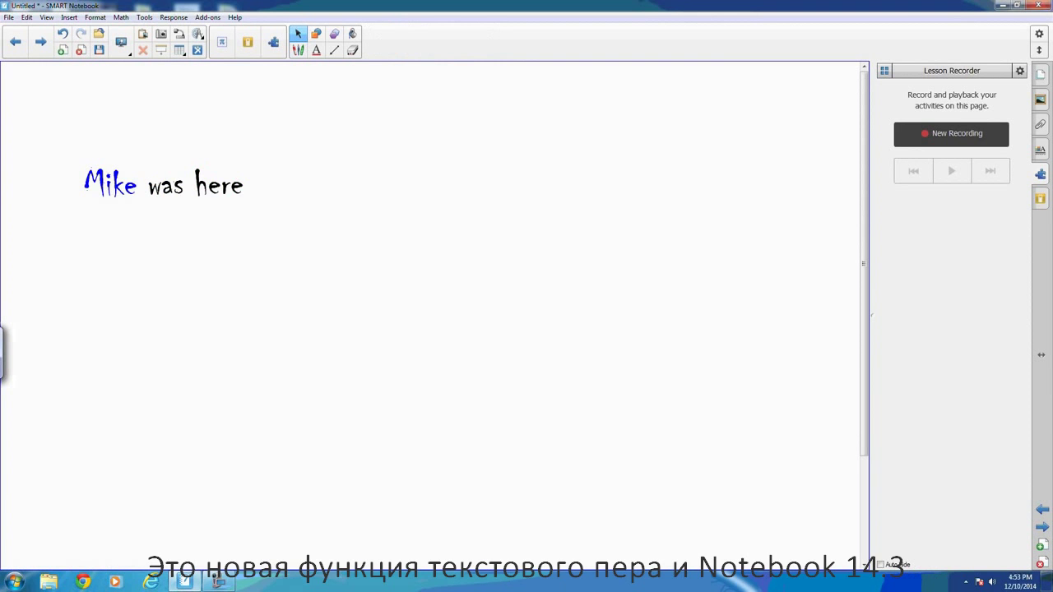
- Move the sentence right toward the page centre and limit it to Allow Vertical Move, shifting it down as a test
{"action": "left_click_drag", "start_coordinate": [163, 186], "coordinate": [324, 221]}
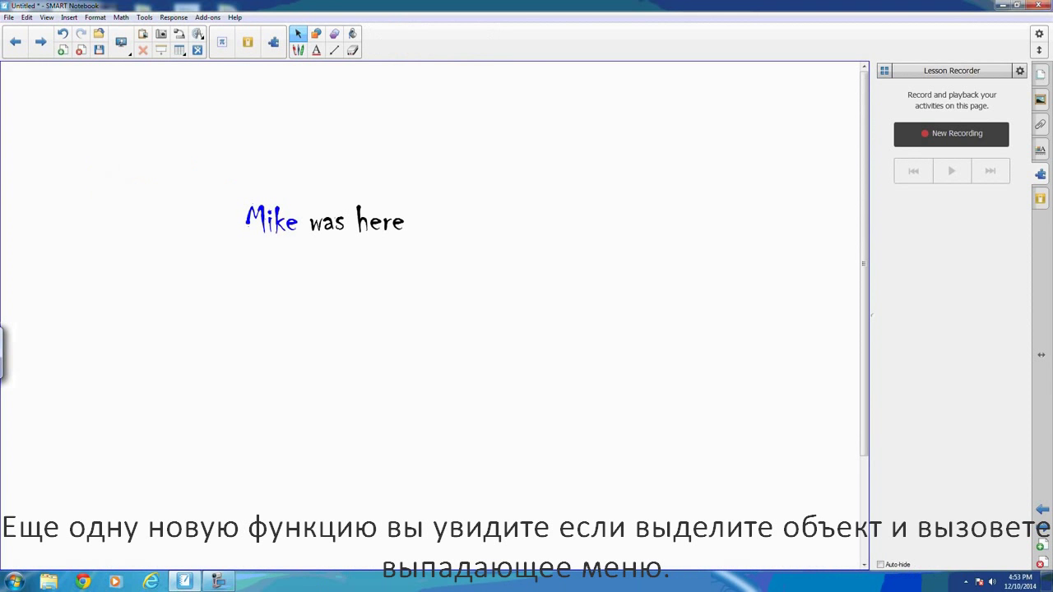
{"action": "left_click", "coordinate": [324, 221]}
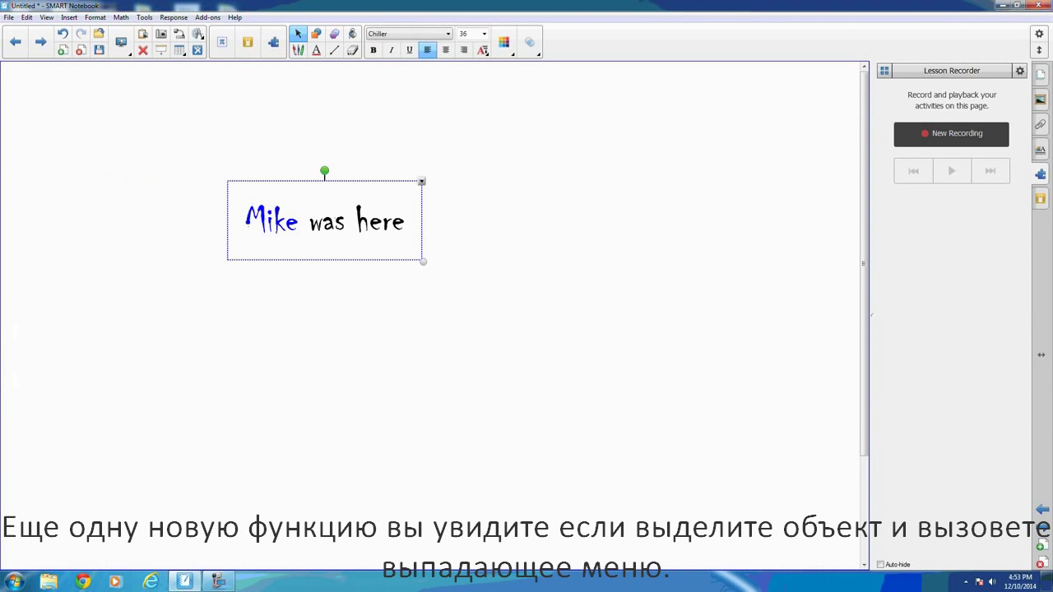
{"action": "left_click", "coordinate": [422, 181]}
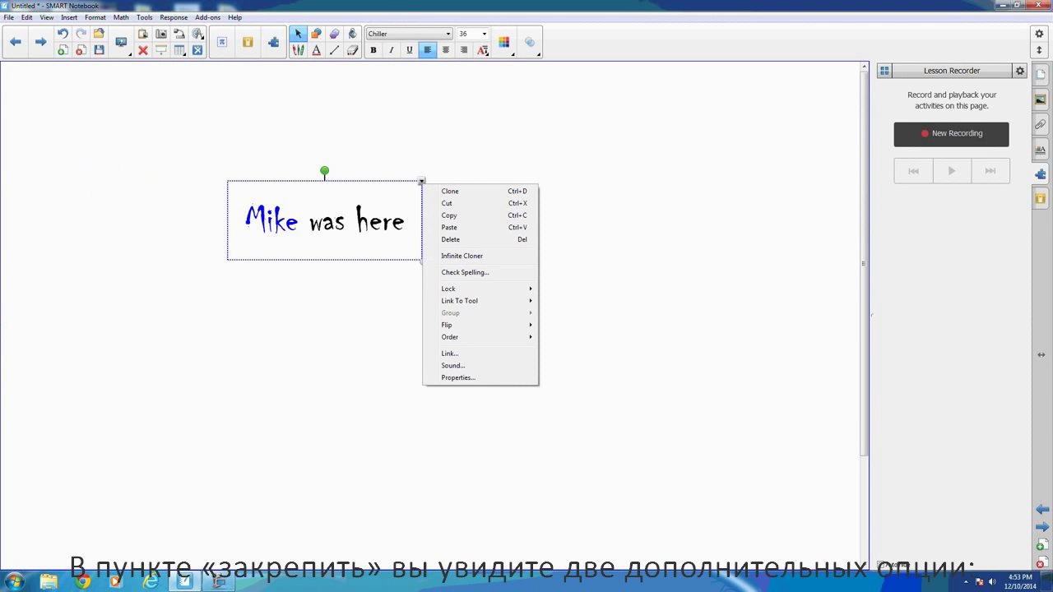
{"action": "left_click", "coordinate": [468, 290]}
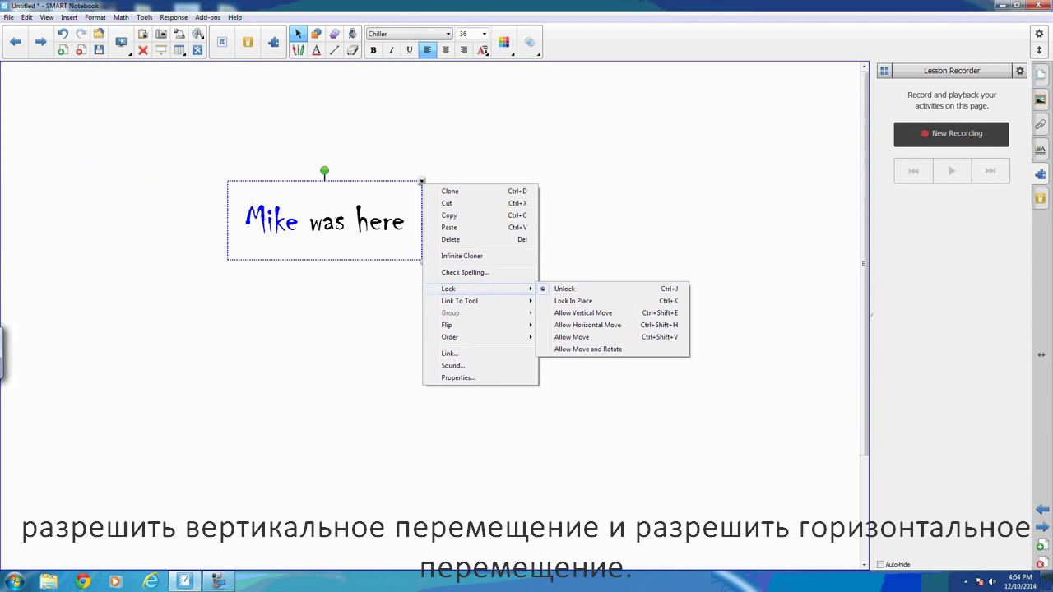
{"action": "left_click", "coordinate": [582, 313]}
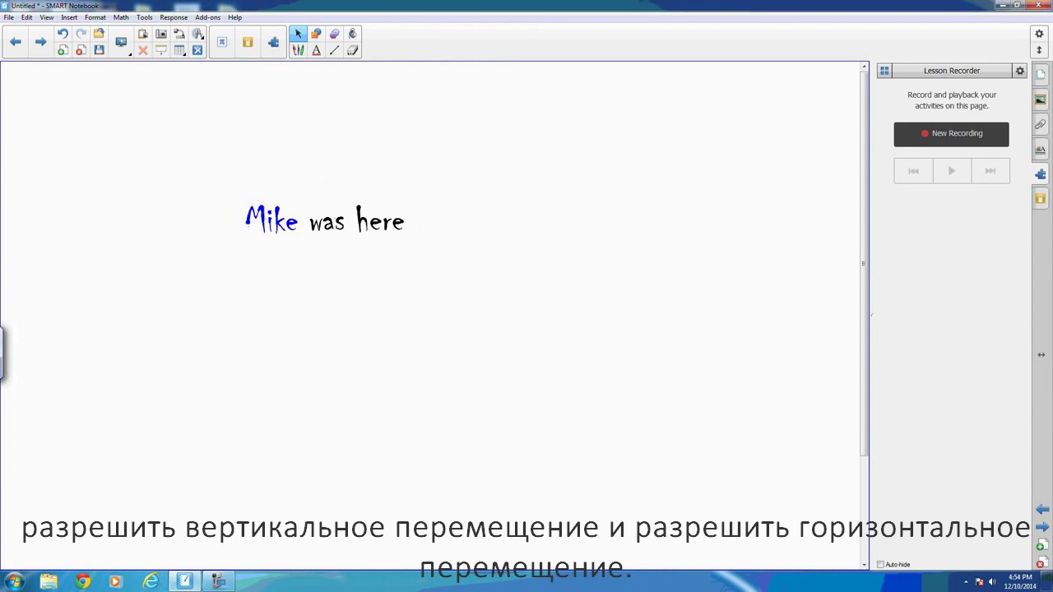
{"action": "left_click_drag", "start_coordinate": [271, 220], "coordinate": [271, 251]}
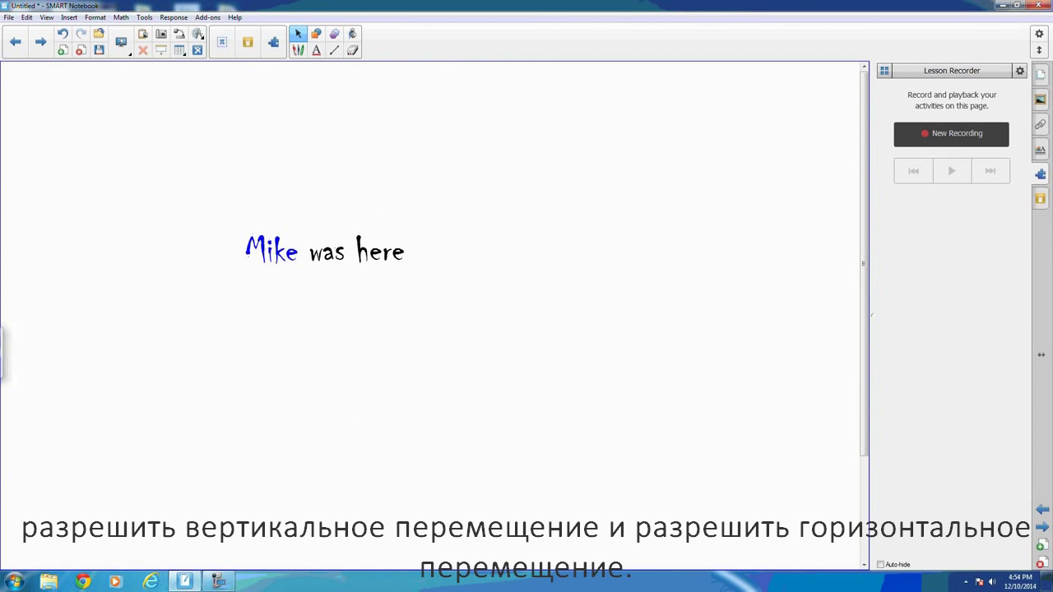
- Change the sentence's lock to Allow Horizontal Move and slide it slightly left
{"action": "left_click", "coordinate": [421, 221]}
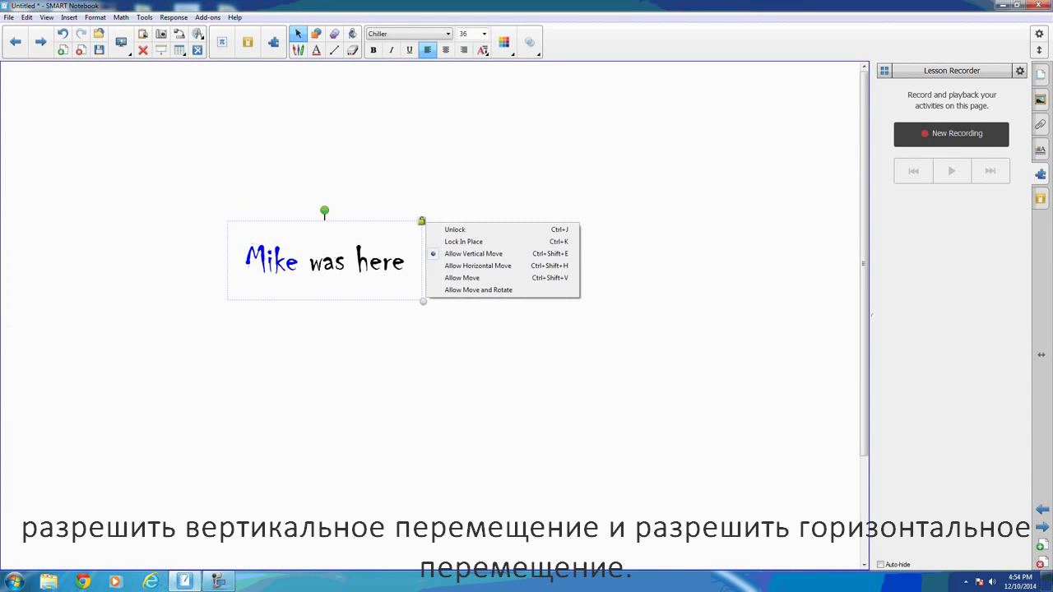
{"action": "left_click", "coordinate": [481, 266]}
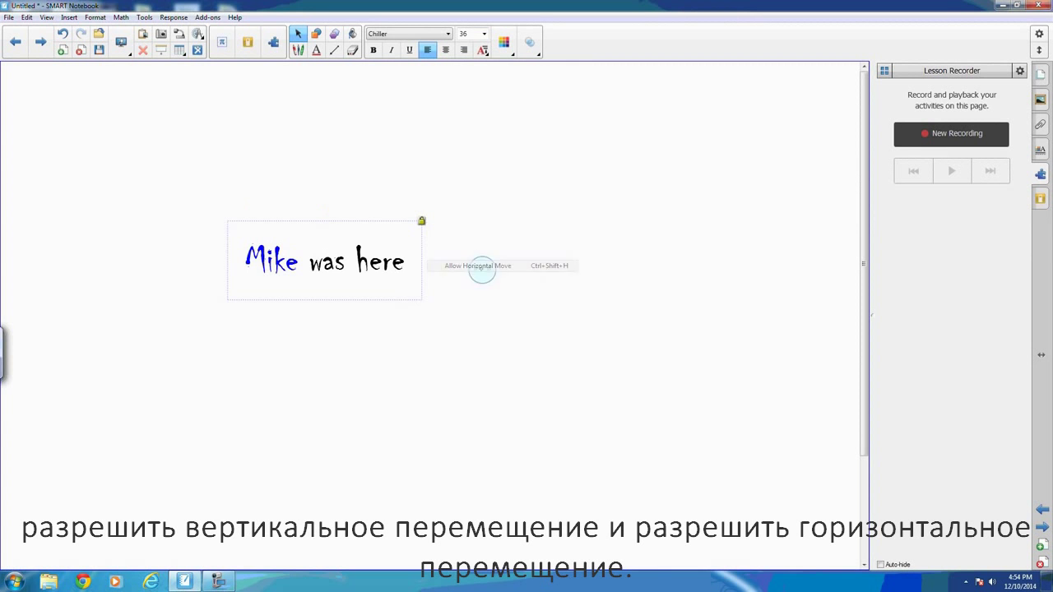
{"action": "left_click_drag", "start_coordinate": [272, 262], "coordinate": [249, 261]}
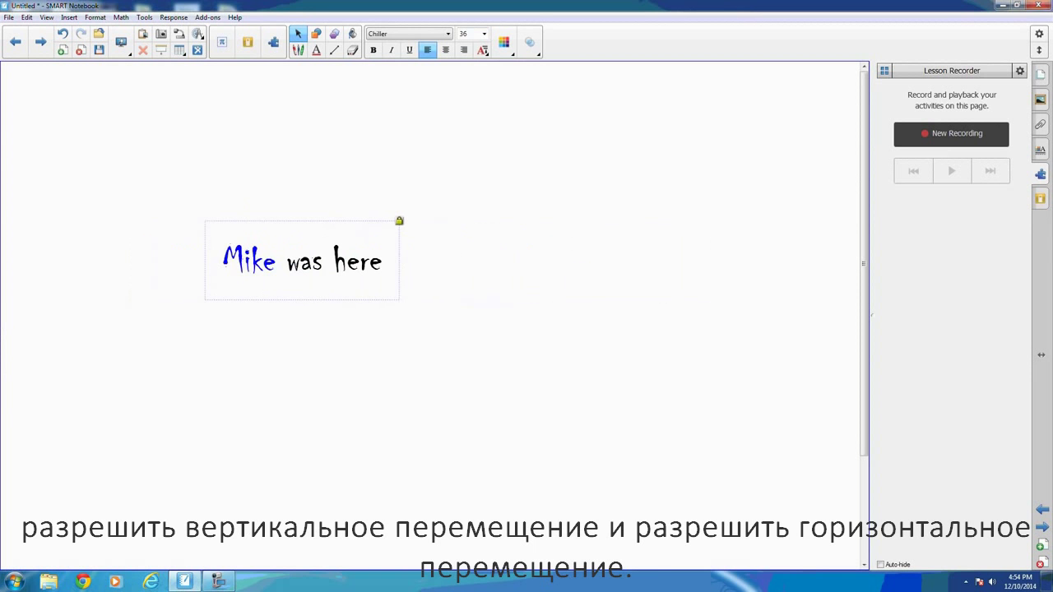
- Unlock the sentence and link it to the Eraser tool
{"action": "left_click", "coordinate": [399, 220]}
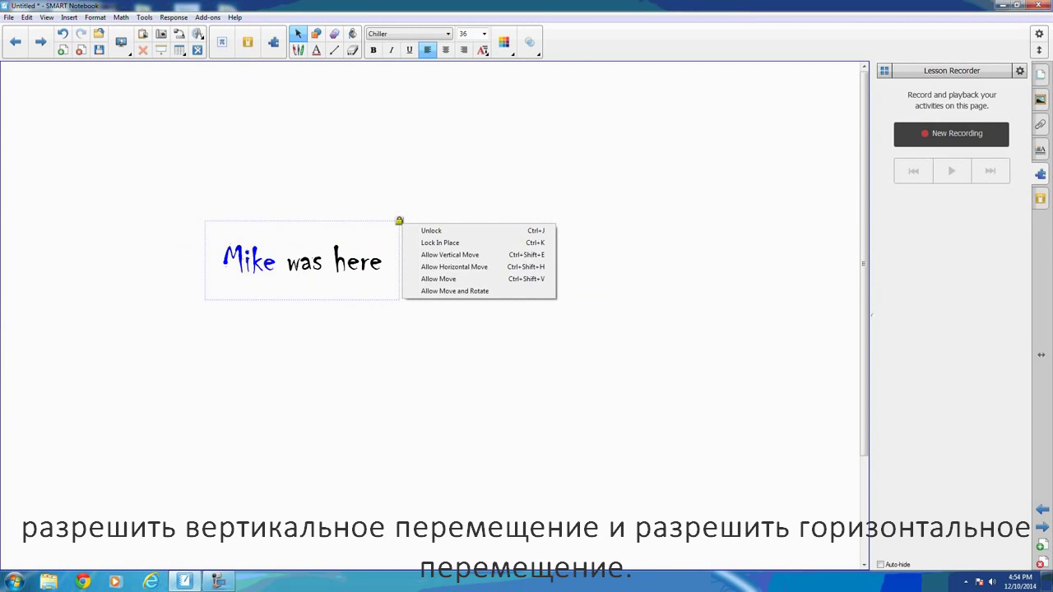
{"action": "left_click", "coordinate": [432, 230]}
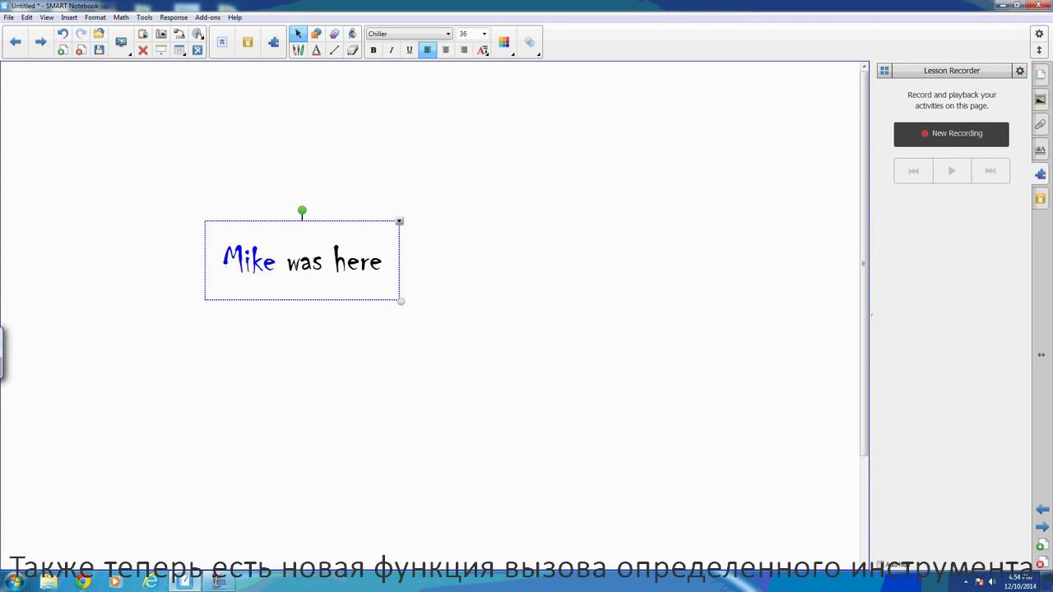
{"action": "left_click", "coordinate": [399, 220]}
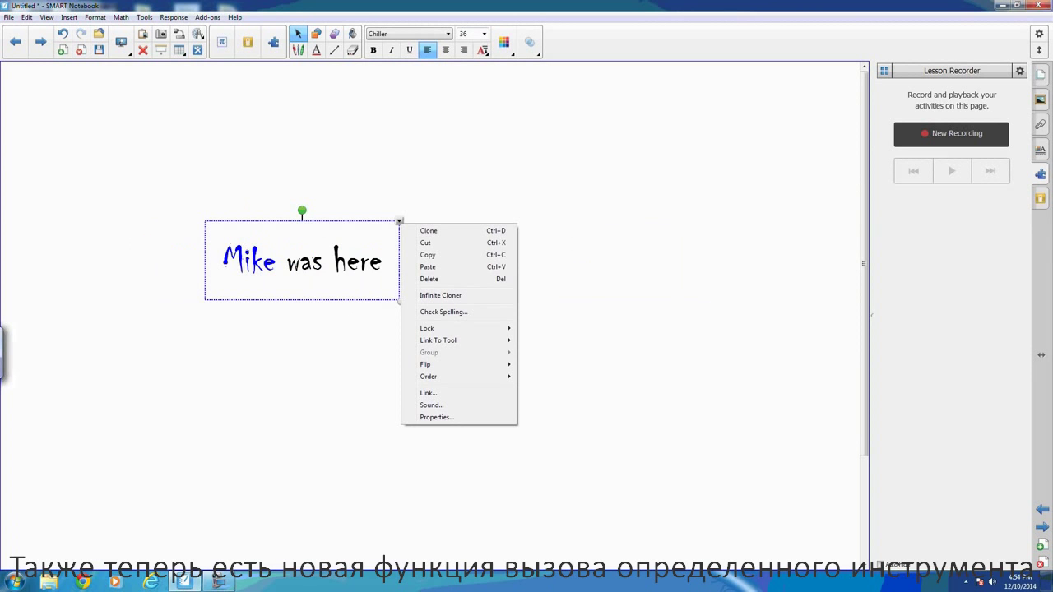
{"action": "mouse_move", "coordinate": [454, 343]}
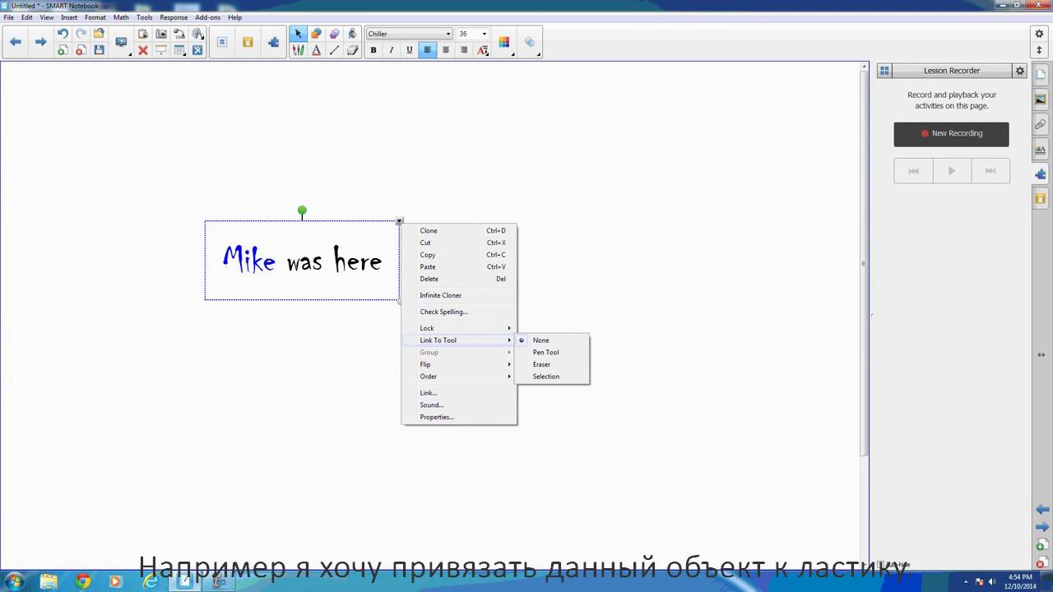
{"action": "left_click", "coordinate": [538, 364]}
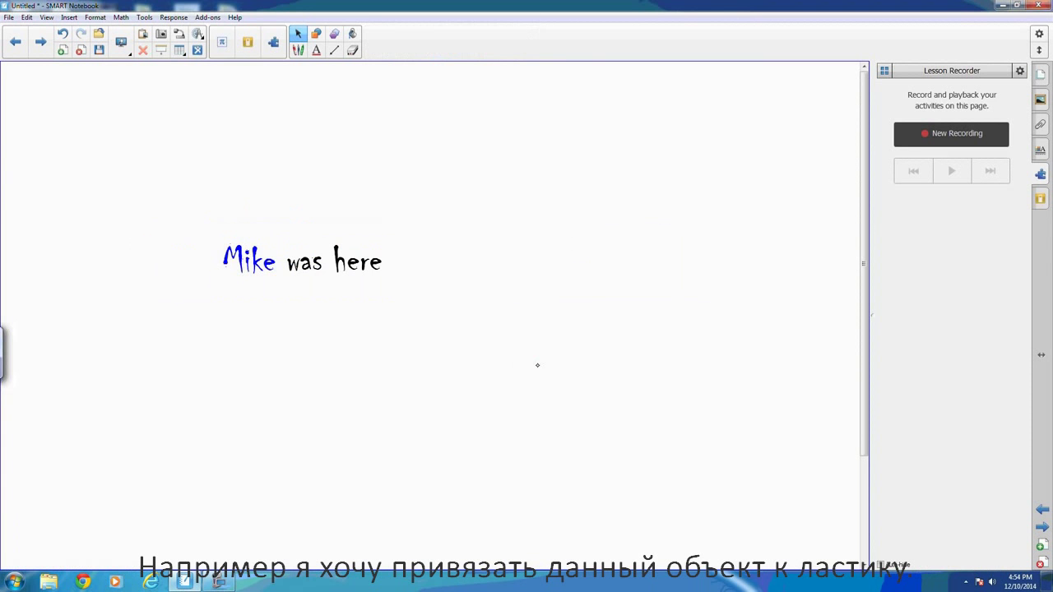
- Draw a tall freehand zigzag at the page's right side, switch to the Eraser through the linked sentence, and erase most of the stroke
{"action": "left_click", "coordinate": [298, 49]}
{"action": "mouse_move", "coordinate": [684, 163]}
{"action": "left_mouse_down"}
{"action": "mouse_move", "coordinate": [642, 168]}
{"action": "mouse_move", "coordinate": [668, 291]}
{"action": "mouse_move", "coordinate": [658, 426]}
{"action": "mouse_move", "coordinate": [633, 517]}
{"action": "left_mouse_up"}
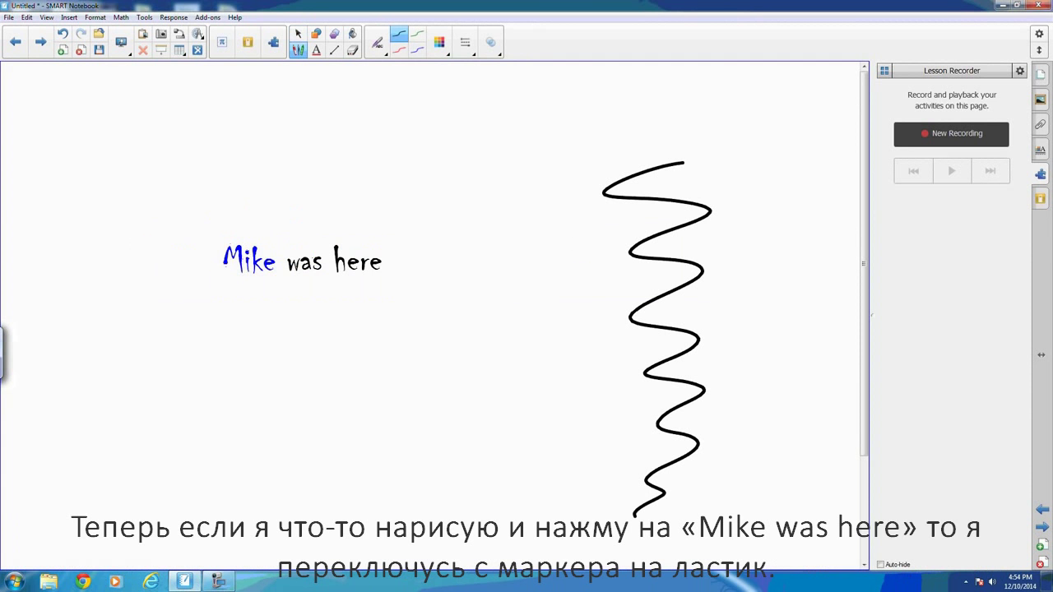
{"action": "left_click", "coordinate": [298, 32]}
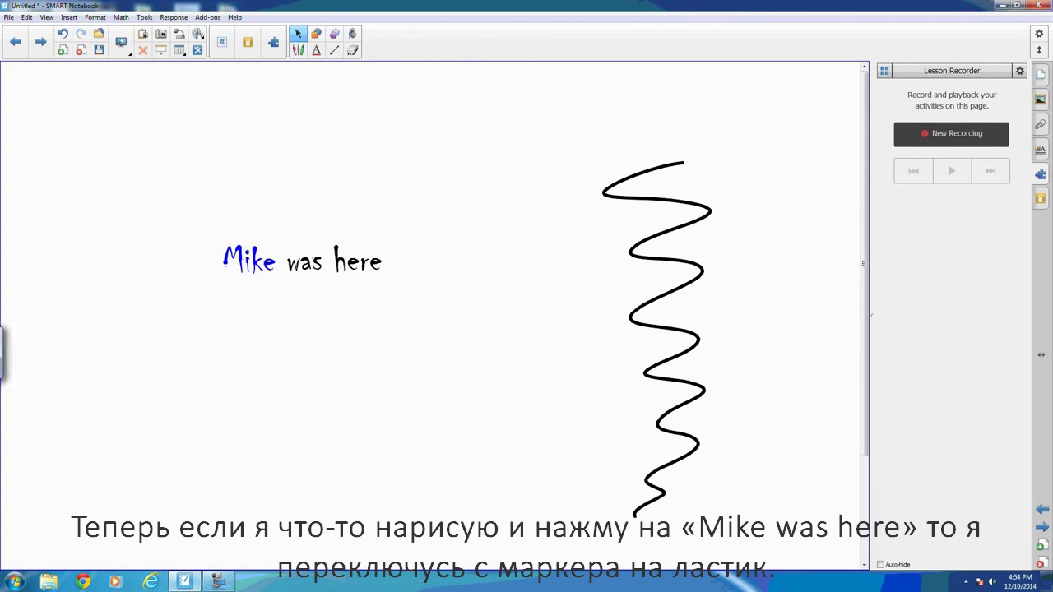
{"action": "left_click", "coordinate": [334, 261]}
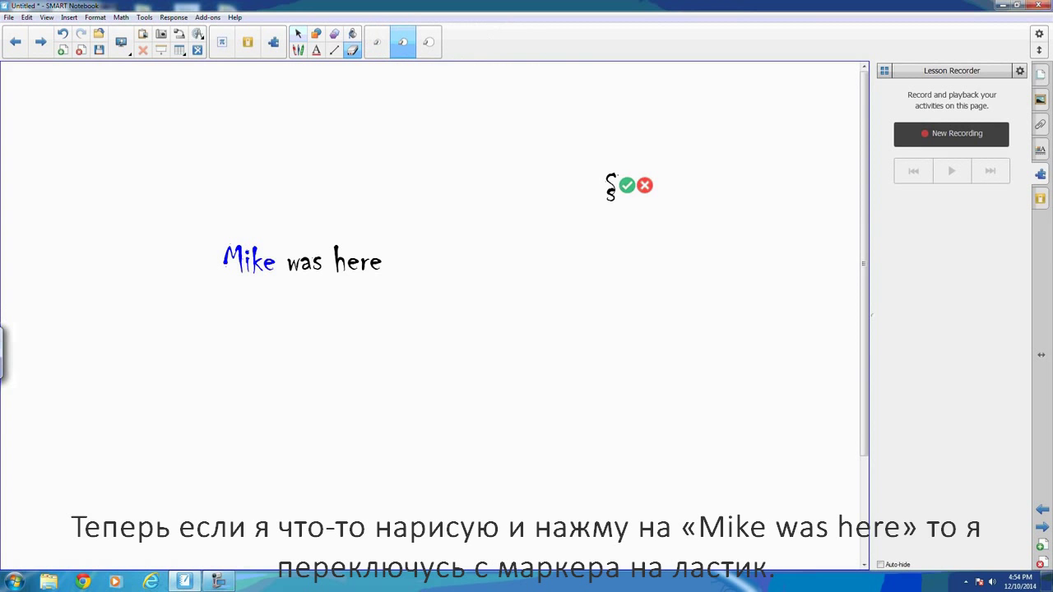
{"action": "left_click", "coordinate": [646, 185]}
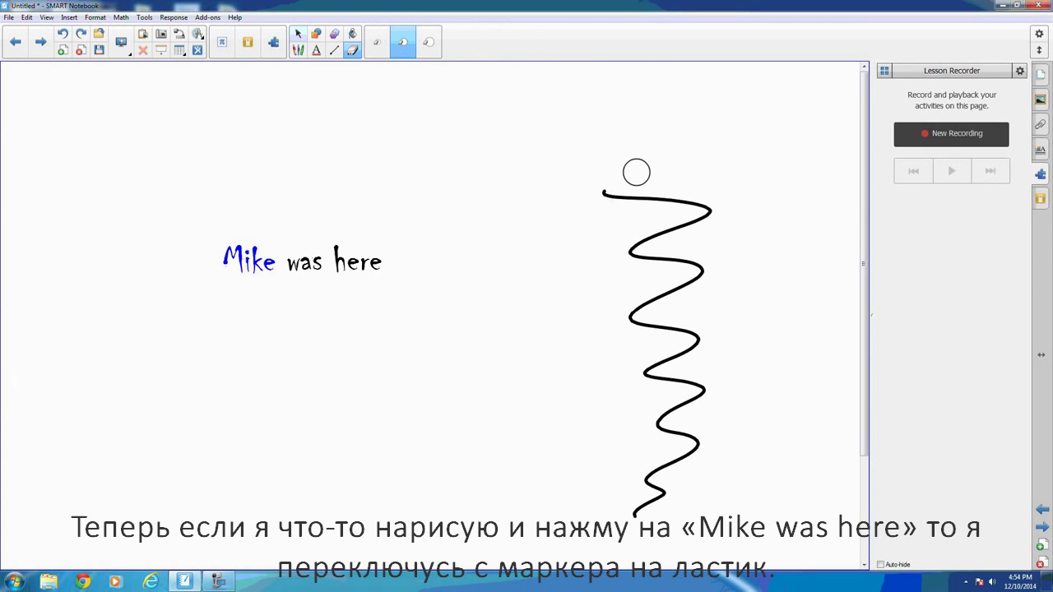
{"action": "mouse_move", "coordinate": [637, 172]}
{"action": "left_mouse_down"}
{"action": "mouse_move", "coordinate": [616, 252]}
{"action": "mouse_move", "coordinate": [658, 341]}
{"action": "mouse_move", "coordinate": [620, 509]}
{"action": "left_mouse_up"}
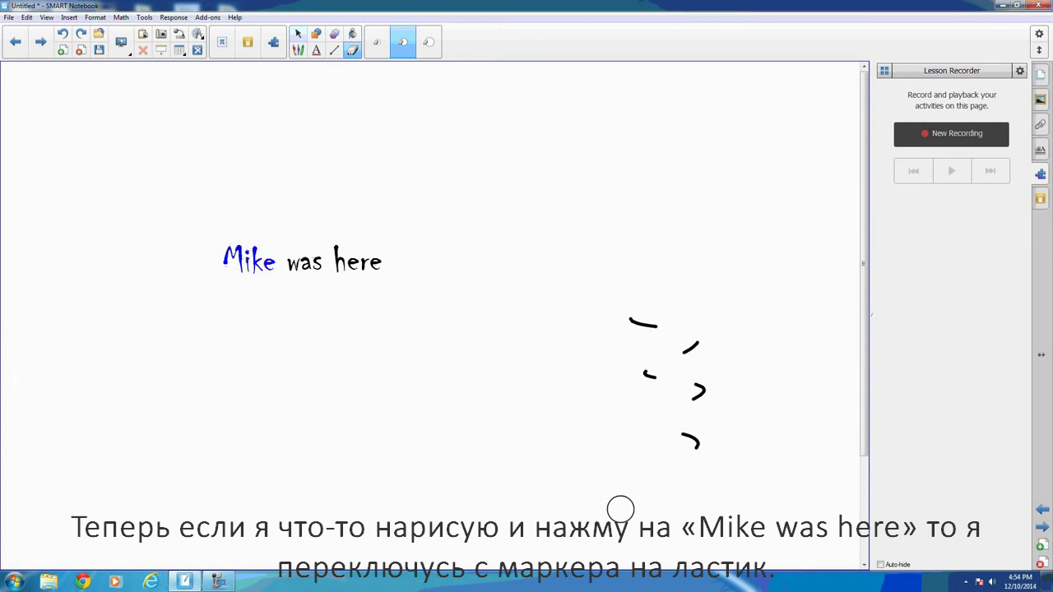
- Draw a second pen zigzag sloping down beside the sentence, activate the Eraser through the linked sentence again, and rub out most of it
{"action": "left_click", "coordinate": [297, 50]}
{"action": "left_click_drag", "start_coordinate": [534, 218], "coordinate": [683, 525]}
{"action": "left_click", "coordinate": [298, 34]}
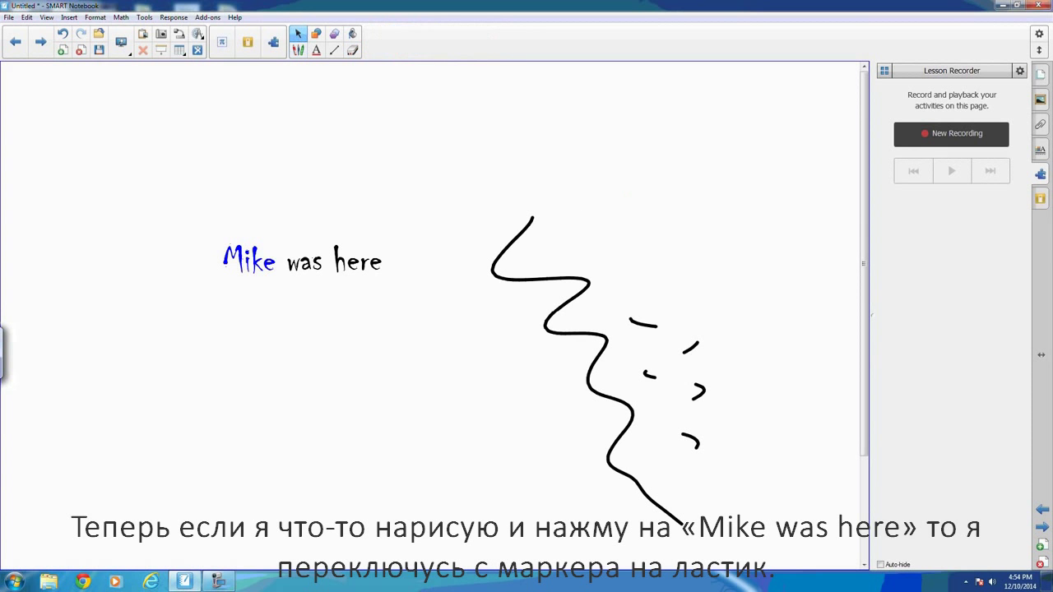
{"action": "left_click", "coordinate": [303, 261]}
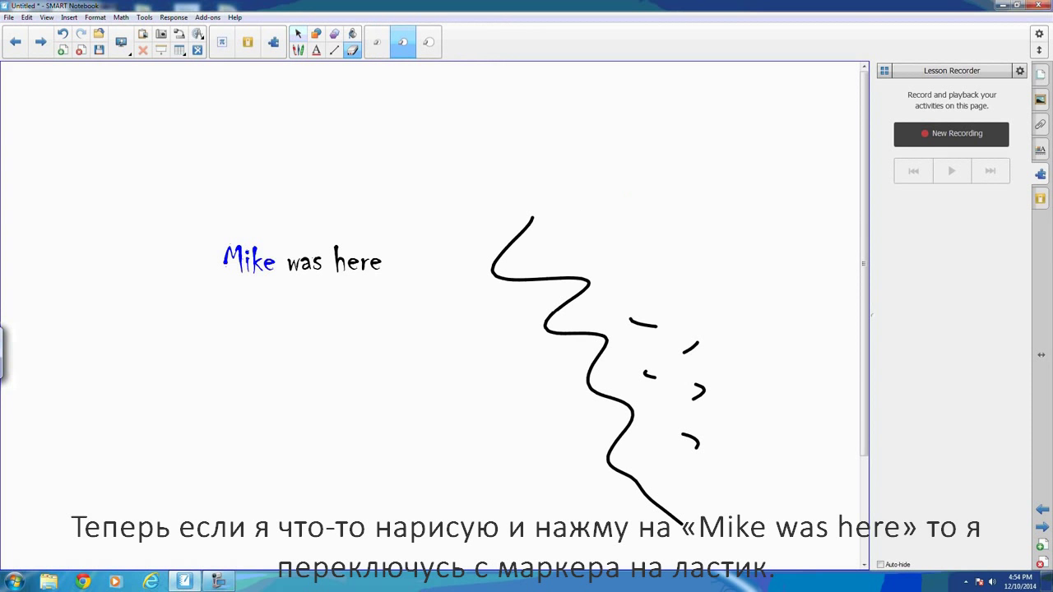
{"action": "mouse_move", "coordinate": [531, 221]}
{"action": "left_mouse_down"}
{"action": "mouse_move", "coordinate": [491, 231]}
{"action": "mouse_move", "coordinate": [560, 266]}
{"action": "mouse_move", "coordinate": [600, 433]}
{"action": "mouse_move", "coordinate": [672, 510]}
{"action": "left_mouse_up"}
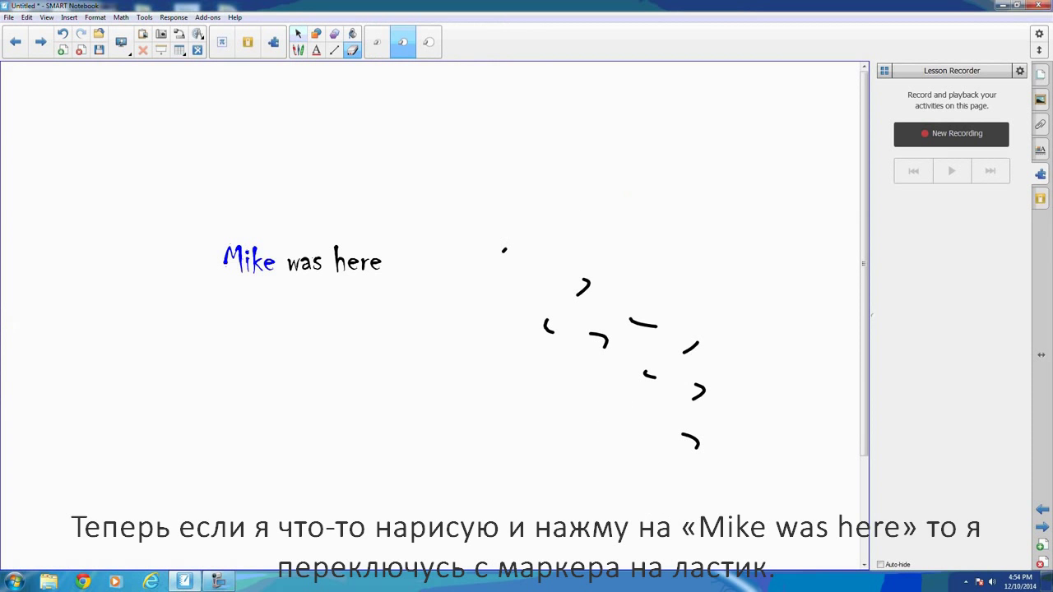
- Select the sentence and review the tools offered for Link To Tool
{"action": "left_click", "coordinate": [298, 34]}
{"action": "left_click_drag", "start_coordinate": [141, 173], "coordinate": [423, 353]}
{"action": "left_click", "coordinate": [398, 221]}
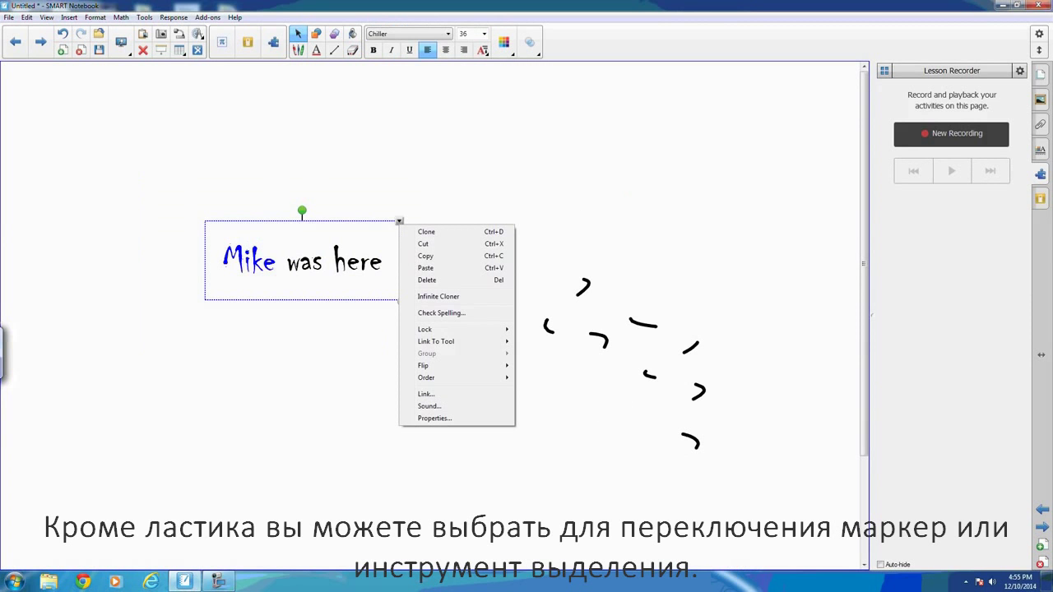
{"action": "mouse_move", "coordinate": [443, 343]}
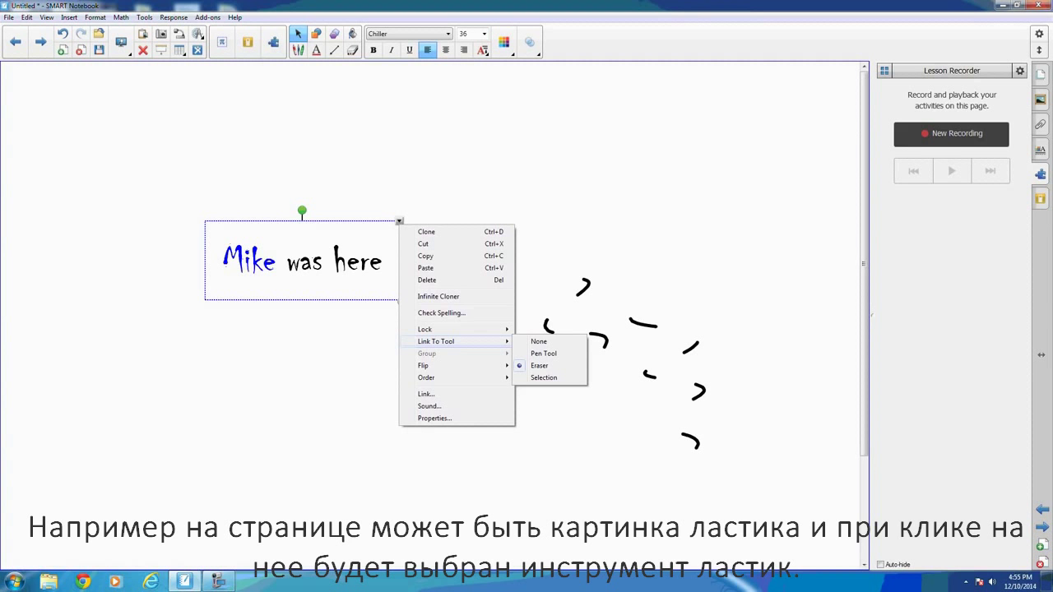
- Insert the "Half - orange" picture from the Gallery Essentials pictures onto the page, just below the sentence
{"action": "left_click", "coordinate": [1034, 102]}
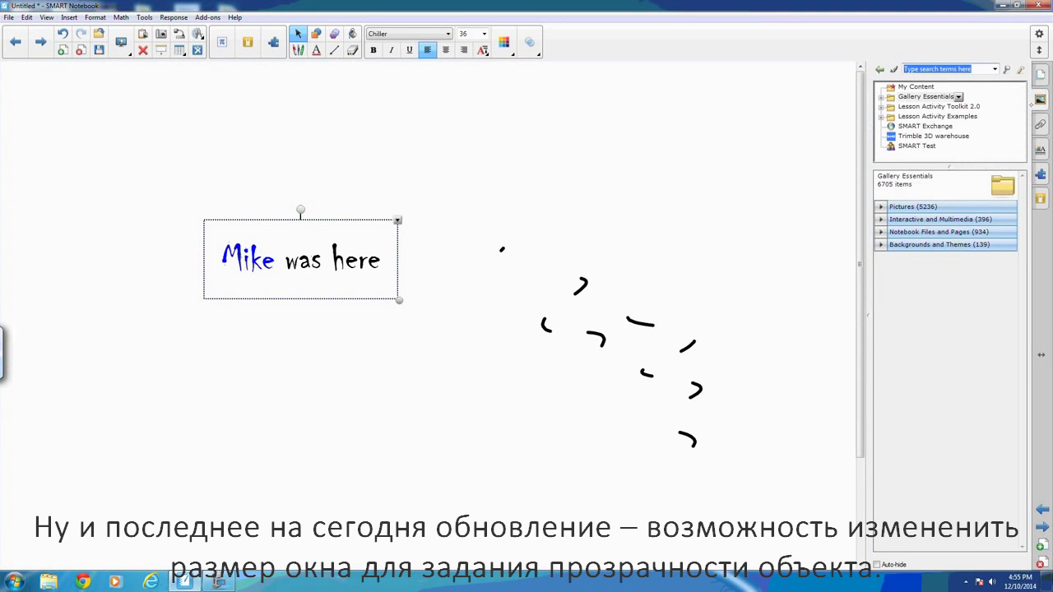
{"action": "left_click", "coordinate": [910, 207]}
{"action": "left_click_drag", "start_coordinate": [962, 286], "coordinate": [408, 361]}
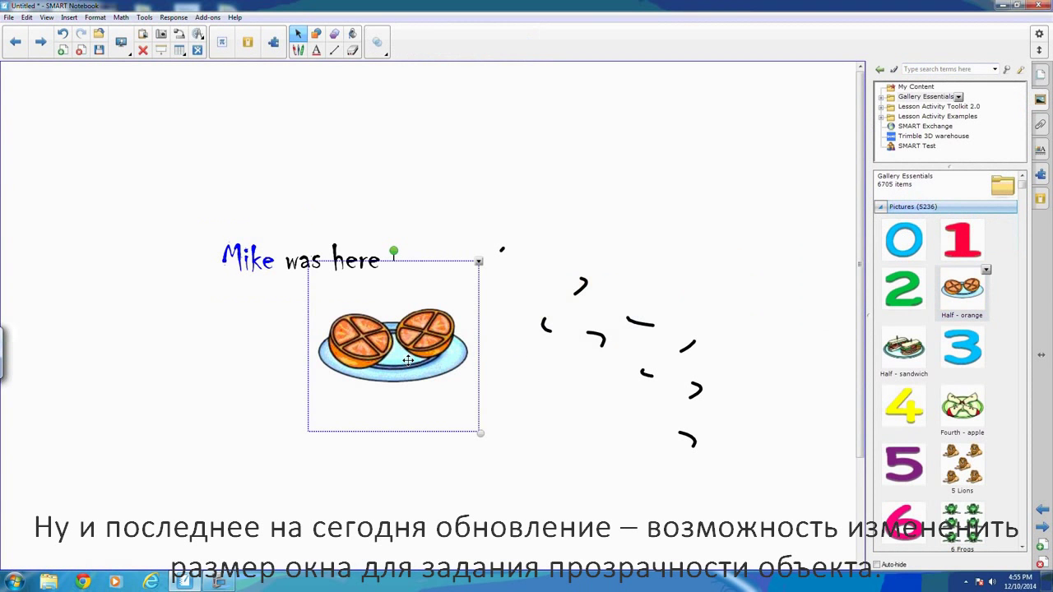
- Open Picture Transparency for the orange picture, enlarge its window, move it toward the page centre and enlarge it further
{"action": "left_click", "coordinate": [478, 262]}
{"action": "left_click", "coordinate": [533, 349]}
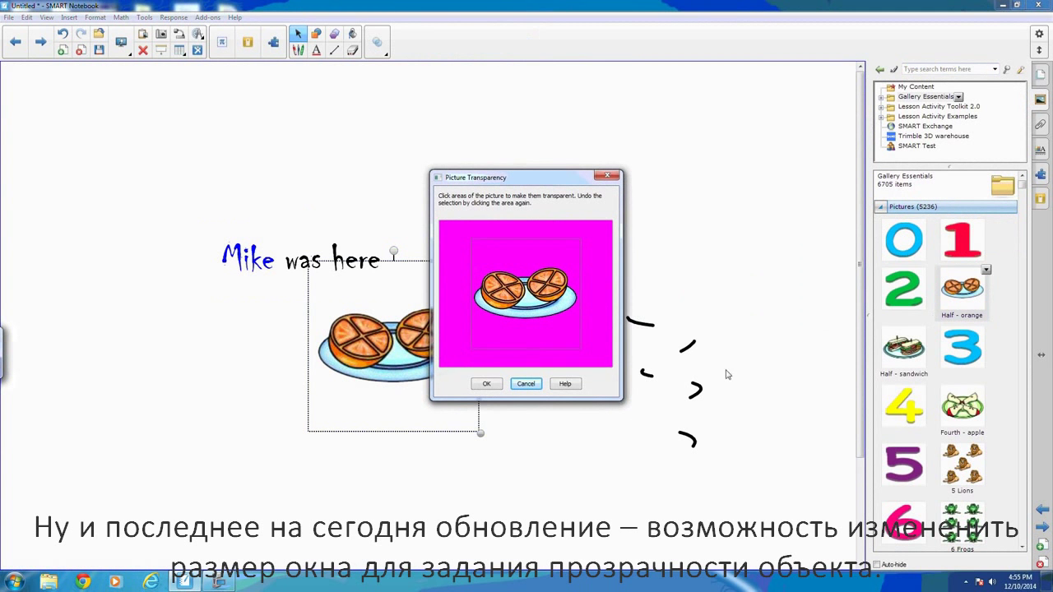
{"action": "left_click_drag", "start_coordinate": [623, 400], "coordinate": [839, 509]}
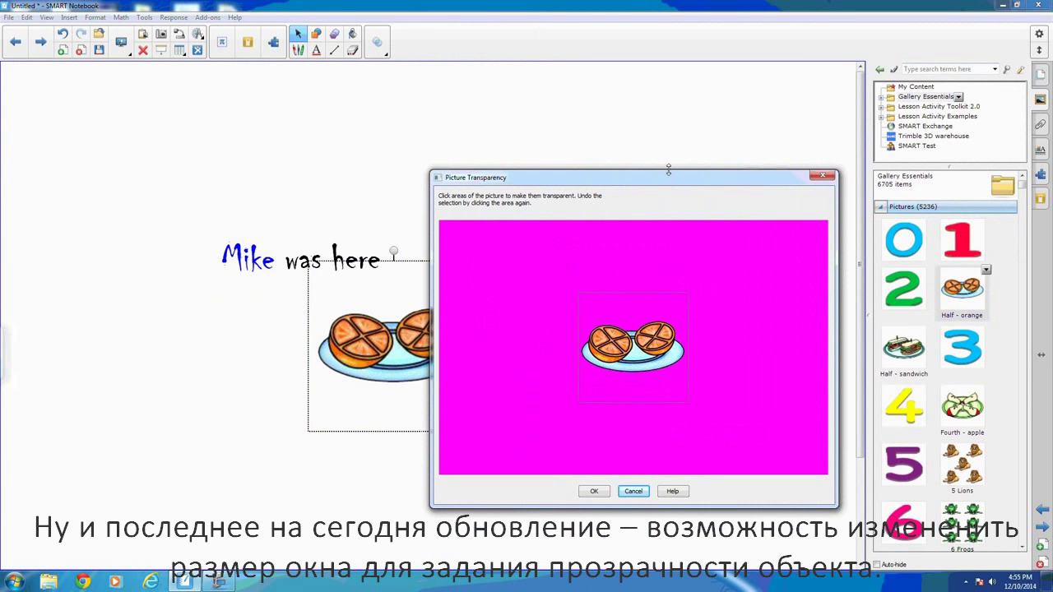
{"action": "left_click_drag", "start_coordinate": [671, 170], "coordinate": [433, 171]}
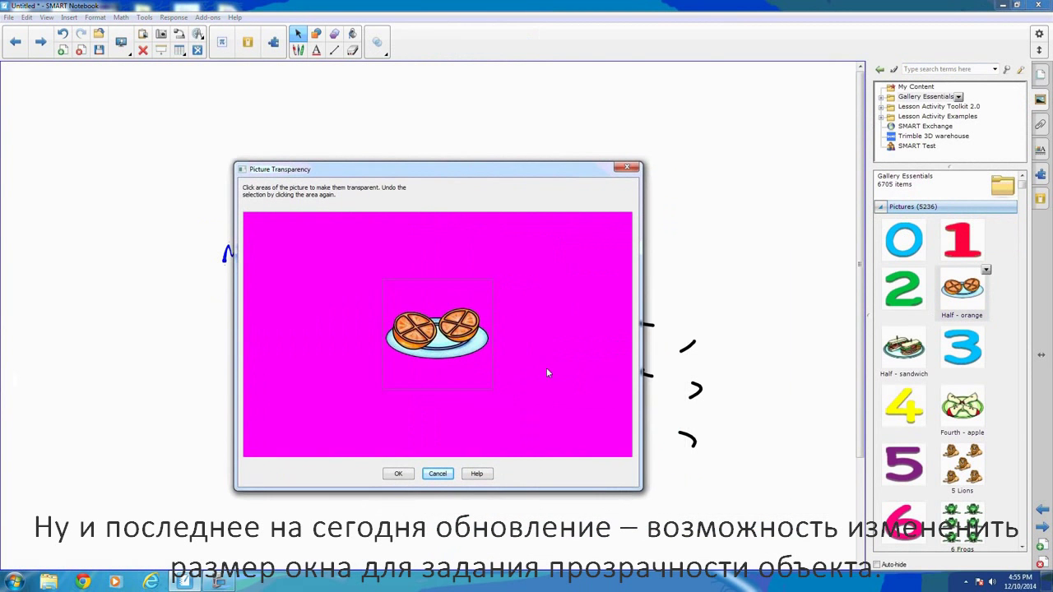
{"action": "left_click_drag", "start_coordinate": [642, 489], "coordinate": [755, 541]}
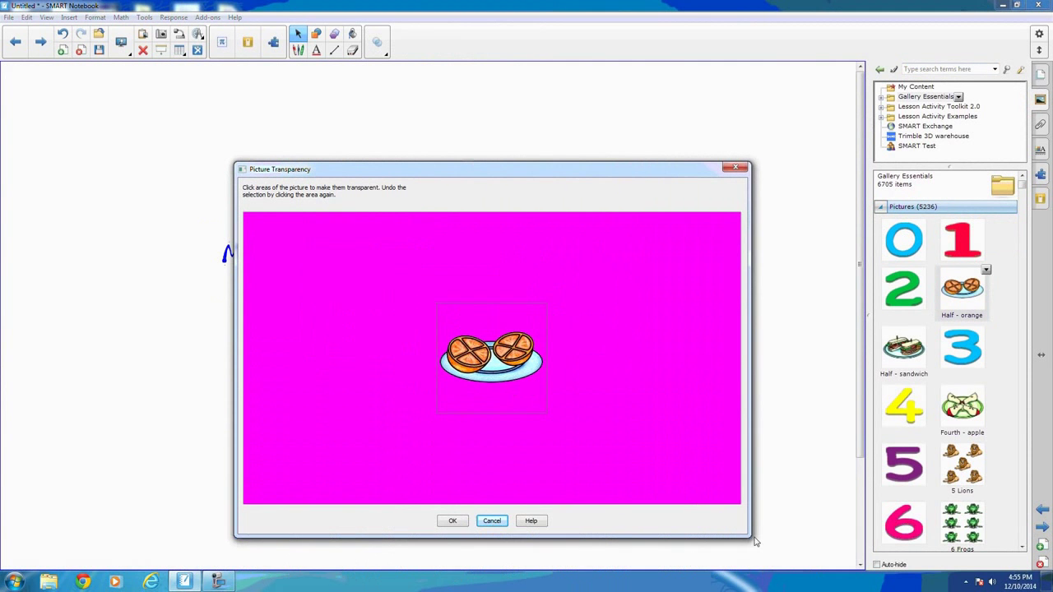